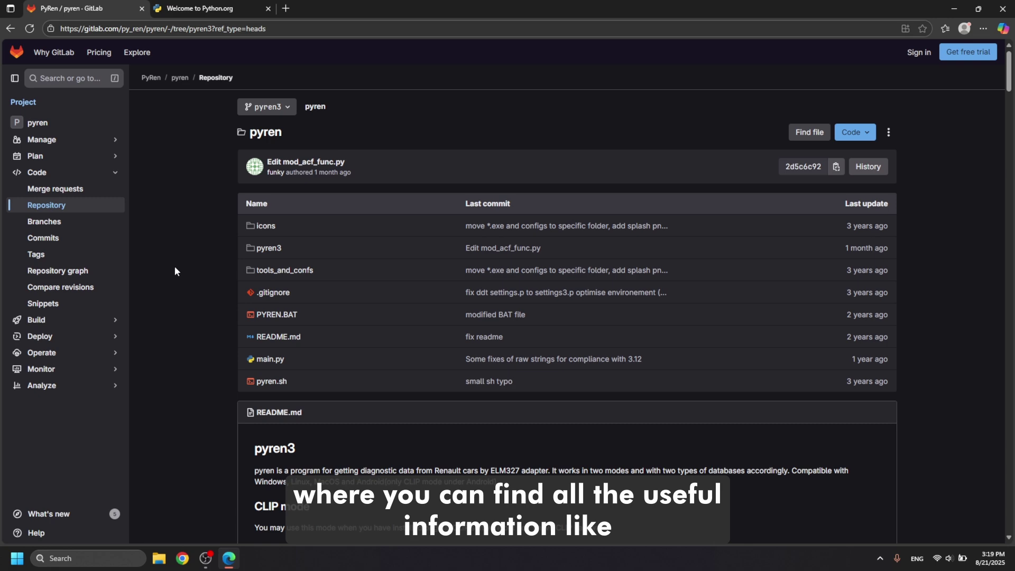
# Step: Read the pyren3 README's supported cars, dependencies and directory tree, then go to Python.org
pyautogui.scroll(-5, 175, 267)
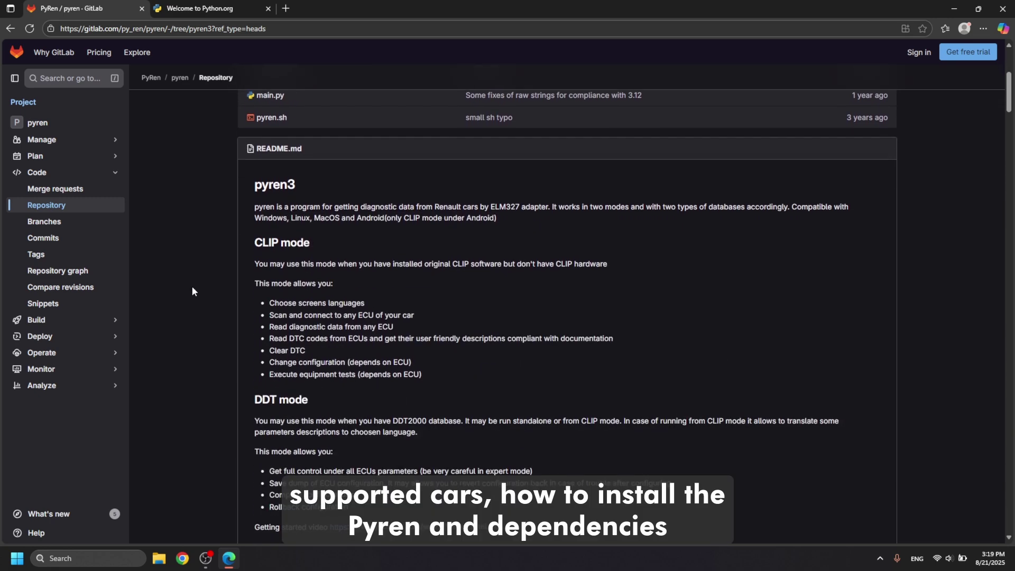
pyautogui.scroll(-8, 192, 287)
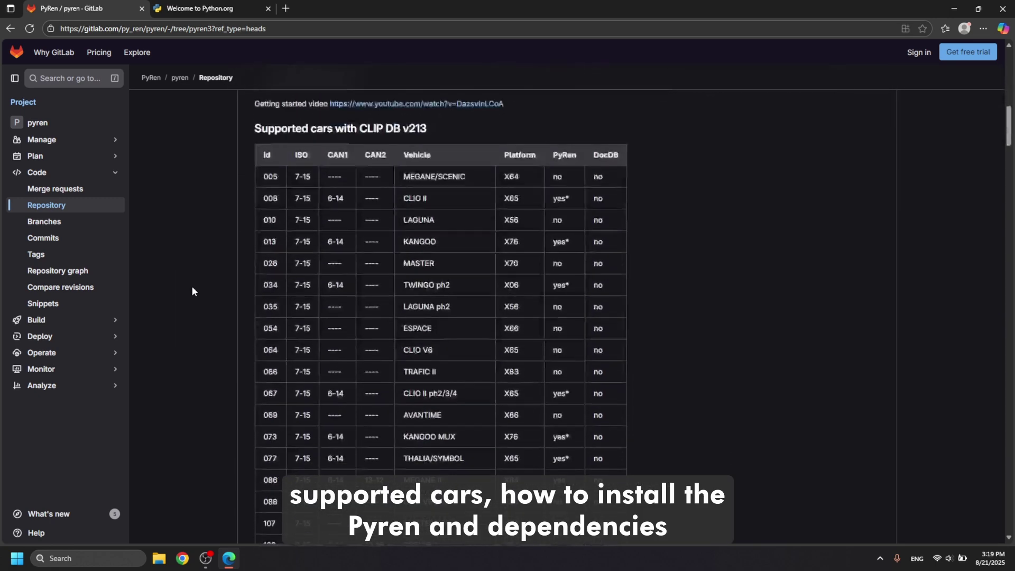
pyautogui.scroll(-20, 191, 287)
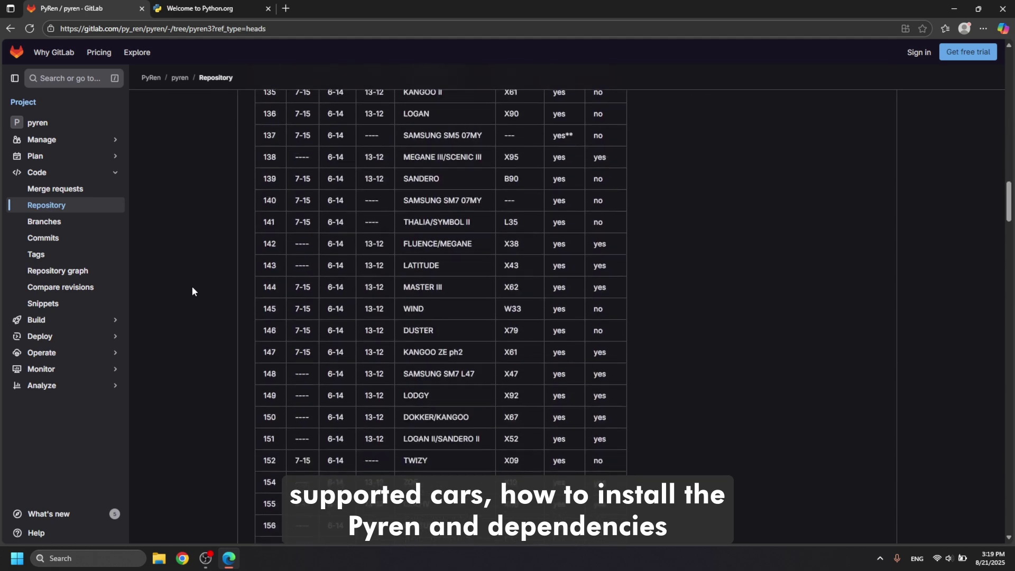
pyautogui.scroll(-20, 192, 287)
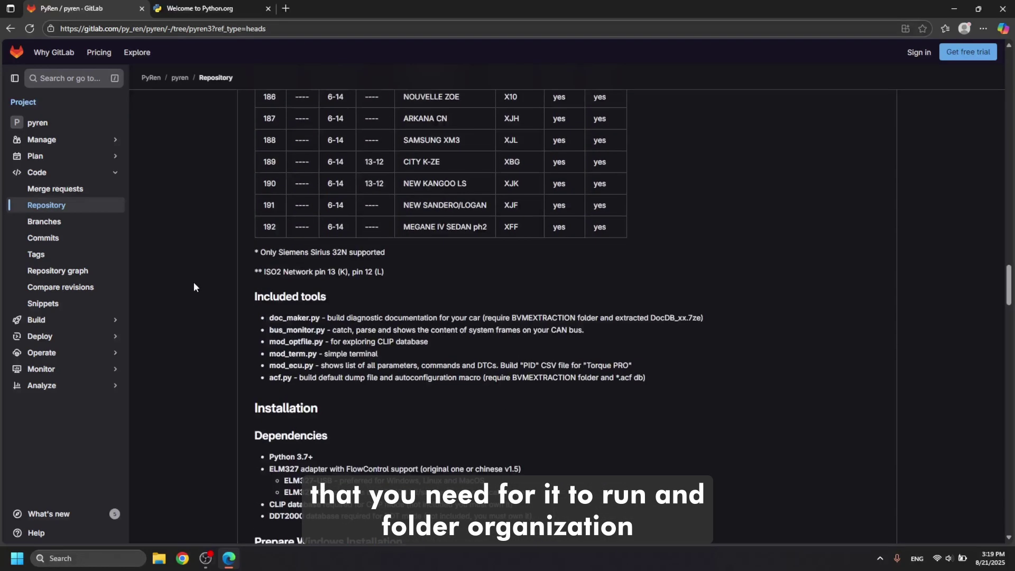
pyautogui.scroll(-4, 193, 287)
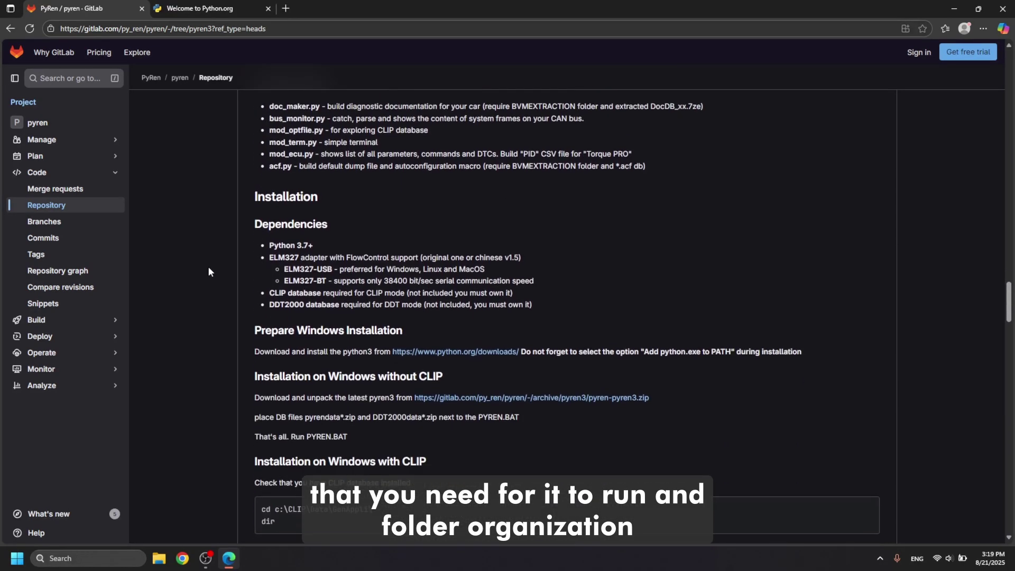
pyautogui.scroll(-9, 357, 222)
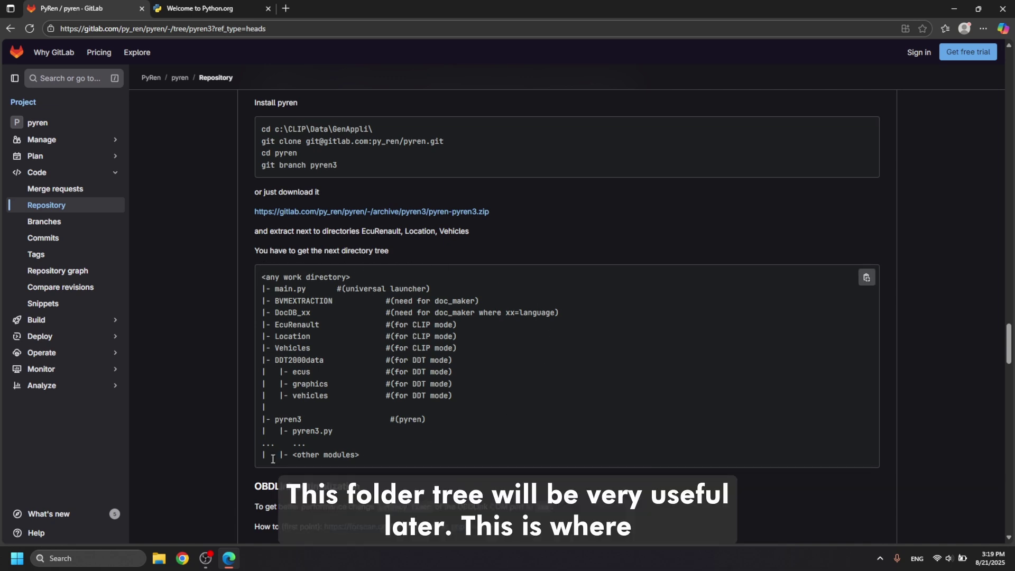
pyautogui.scroll(-1, 273, 458)
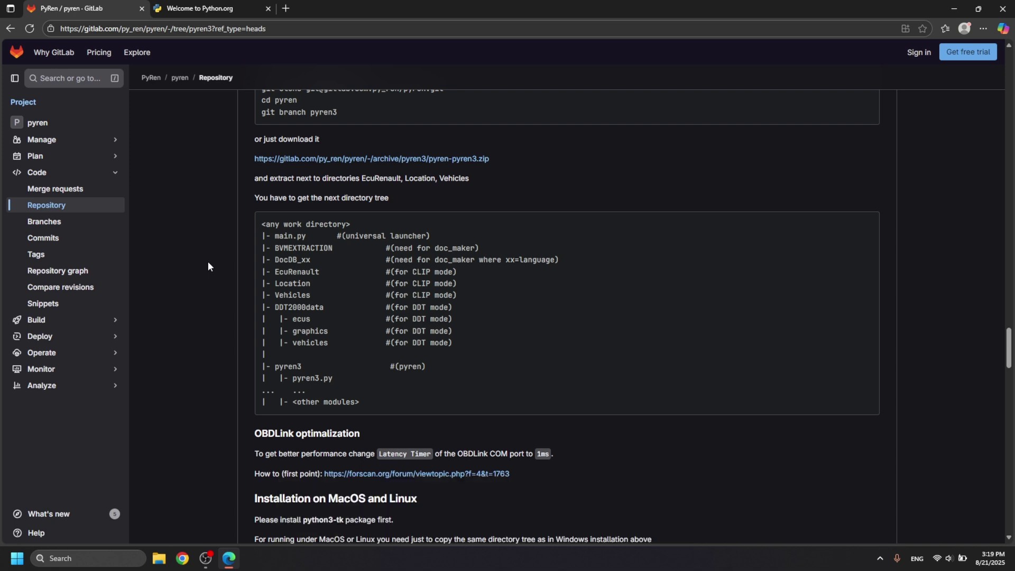
pyautogui.click(185, 5)
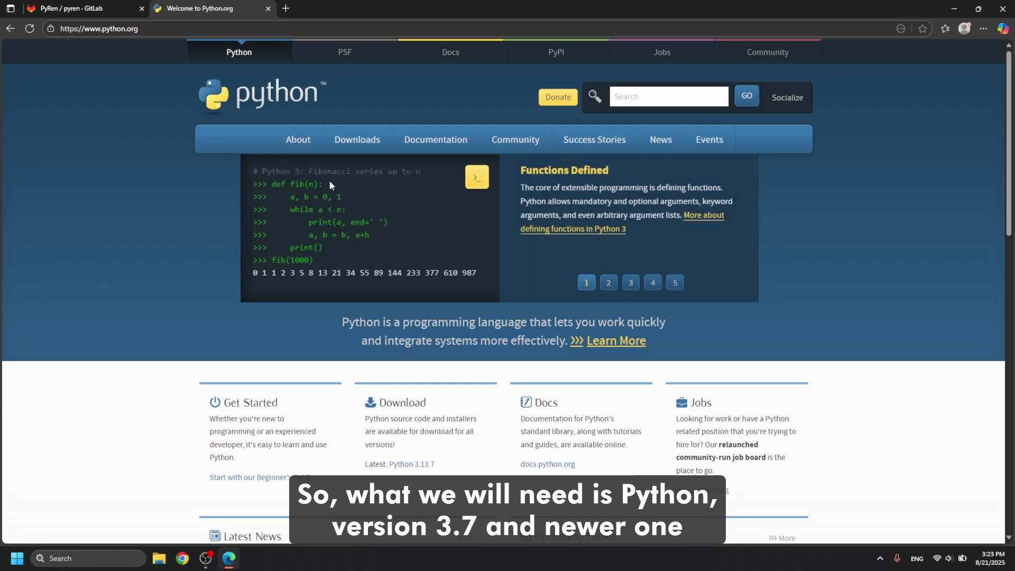
# Step: Download the Python 3.13.7 Windows installer, install it with default settings, and close setup
pyautogui.click(358, 139)
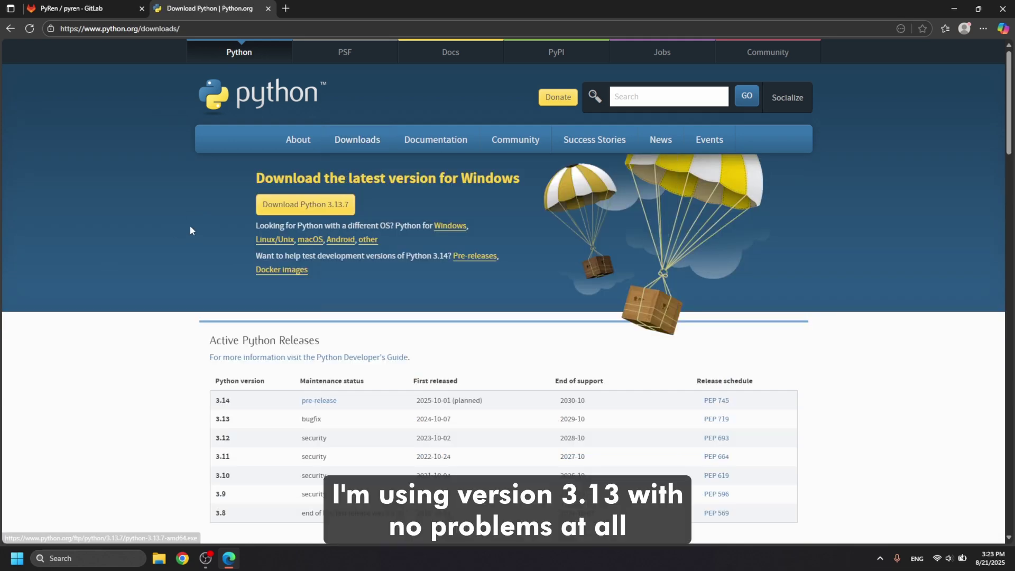
pyautogui.click(296, 204)
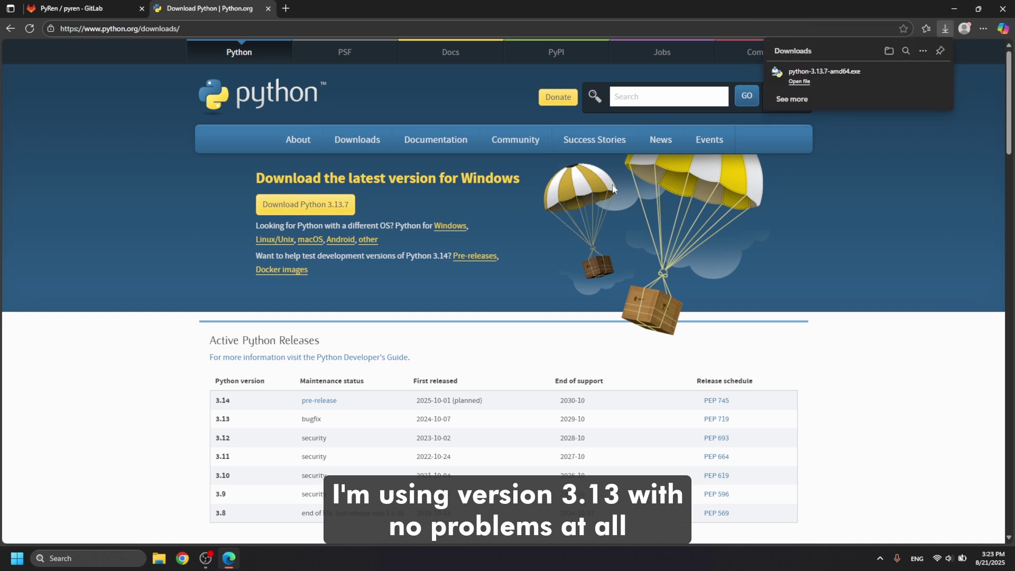
pyautogui.click(872, 77)
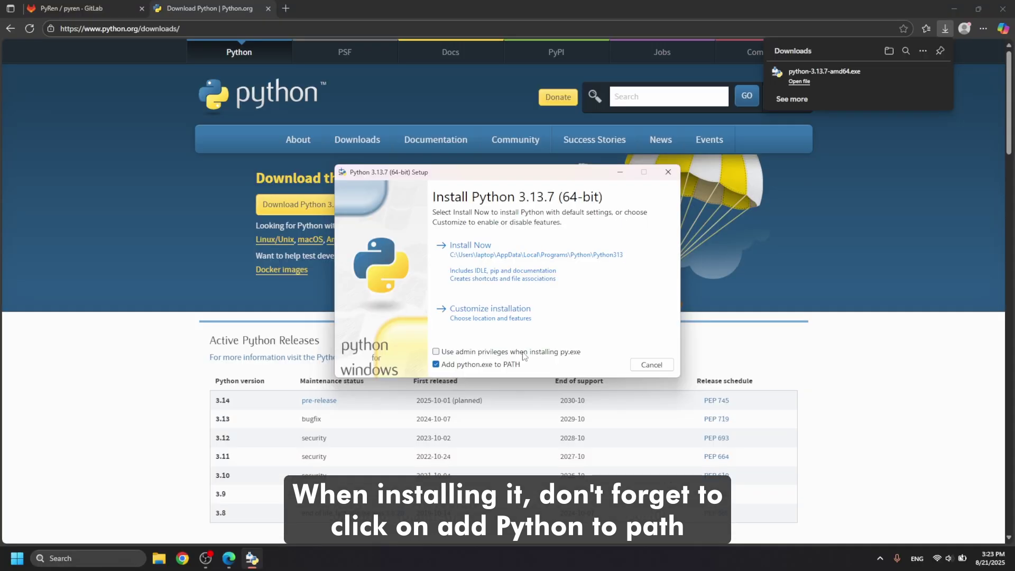
pyautogui.click(466, 255)
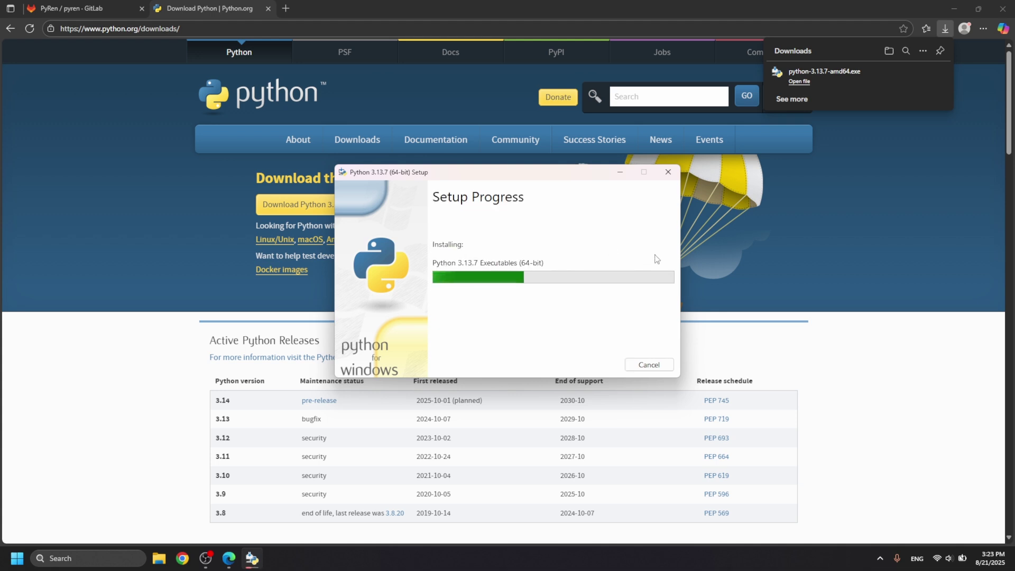
pyautogui.click(718, 11)
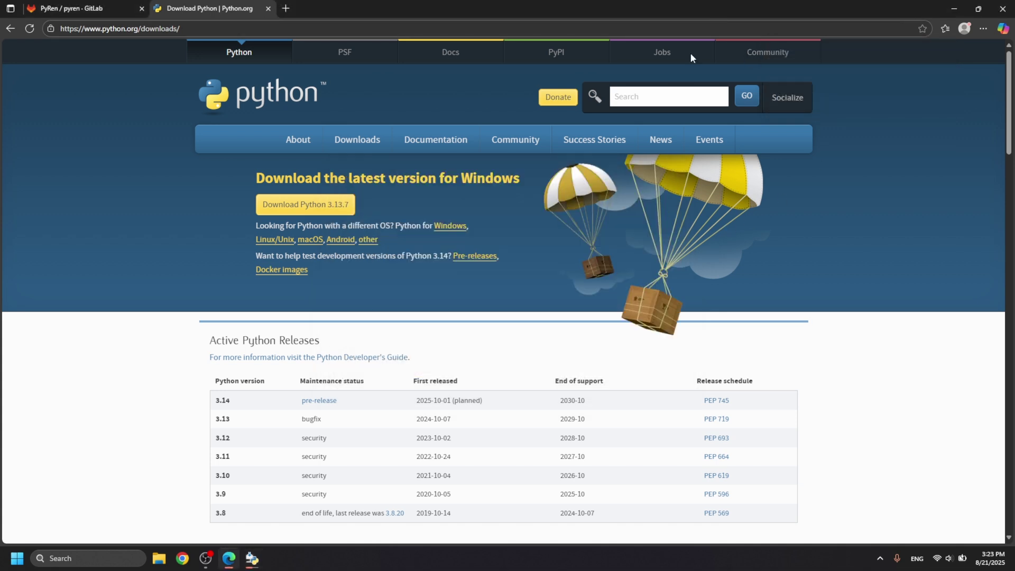
pyautogui.click(249, 561)
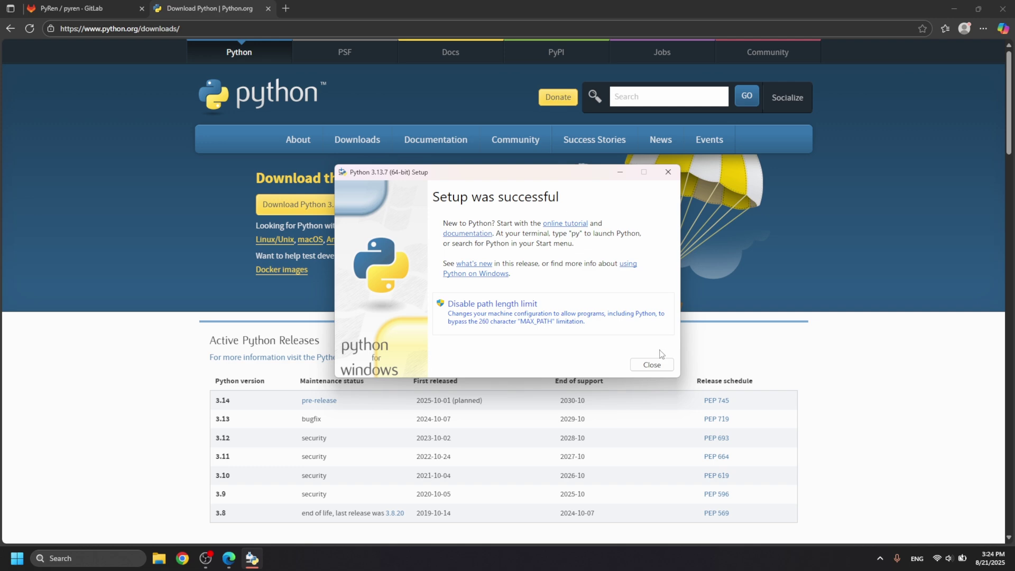
pyautogui.click(649, 366)
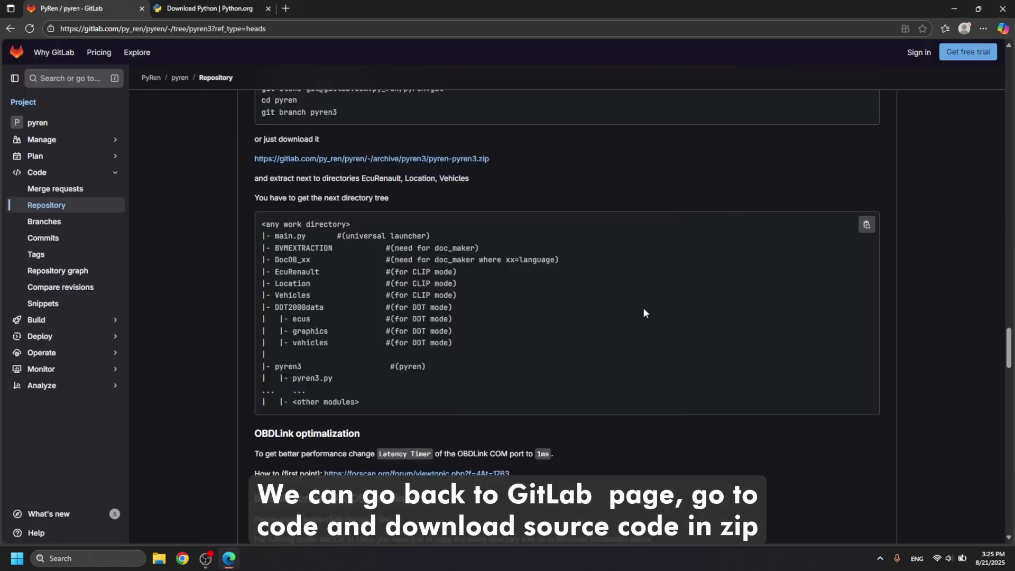
# Step: Download the repository source code as pyren-pyren3.zip and show it in Downloads
pyautogui.scroll(5, 608, 309)
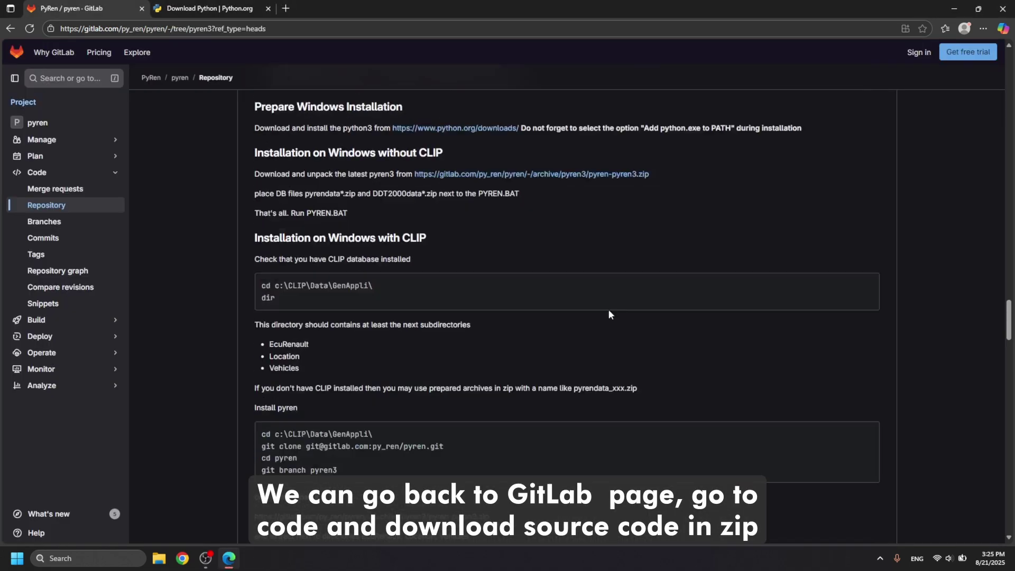
pyautogui.scroll(15, 608, 314)
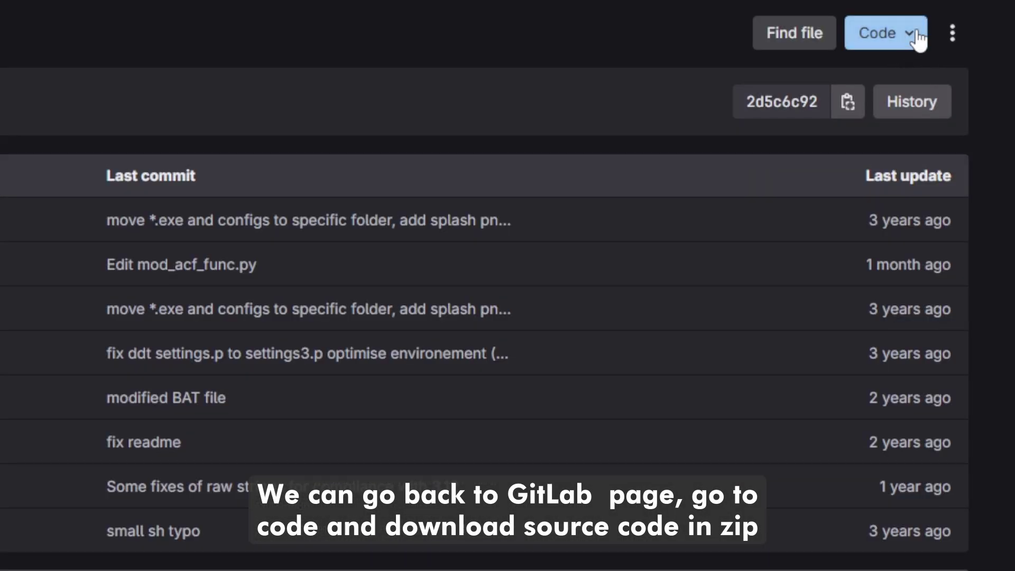
pyautogui.click(867, 133)
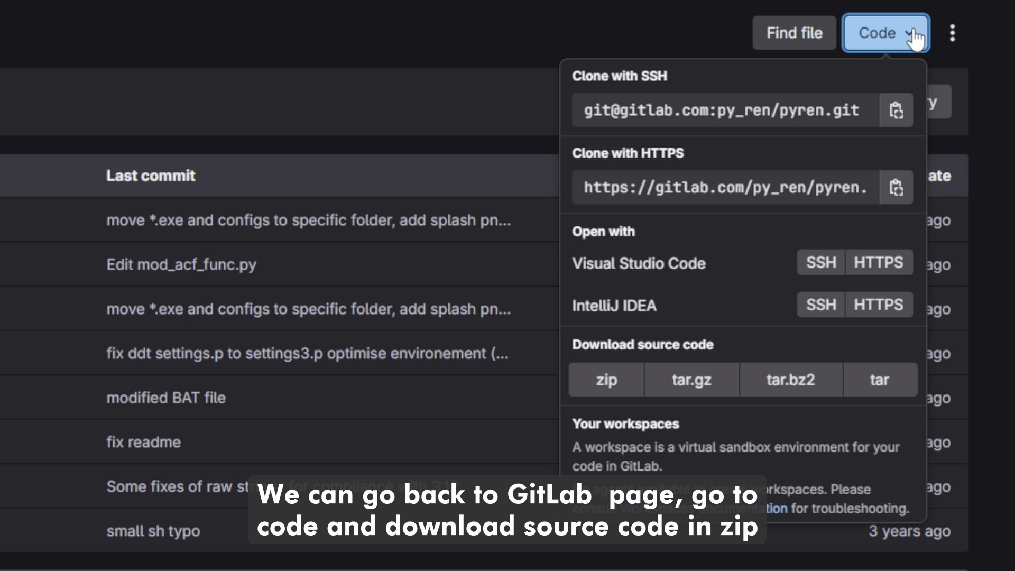
pyautogui.click(608, 382)
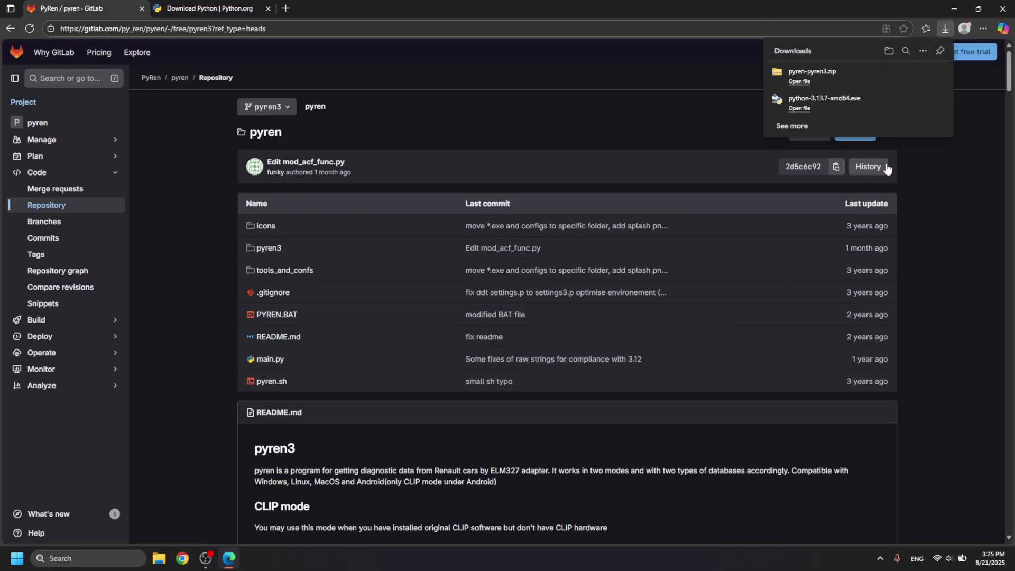
pyautogui.click(921, 73)
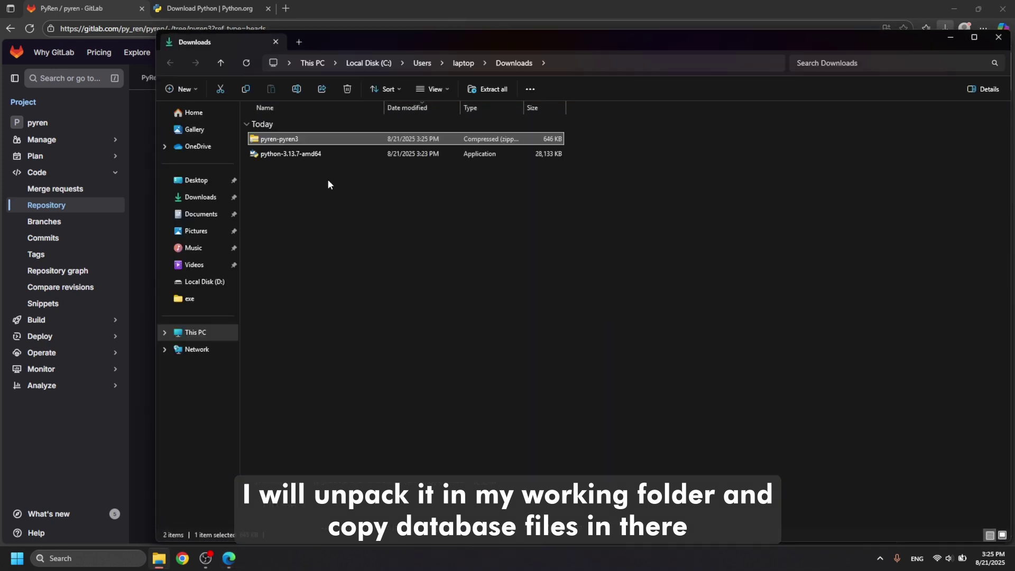
# Step: Paste pyren-pyren3.zip into Documents\pyren and extract it into a pyren-pyren3 folder there
pyautogui.click(201, 215)
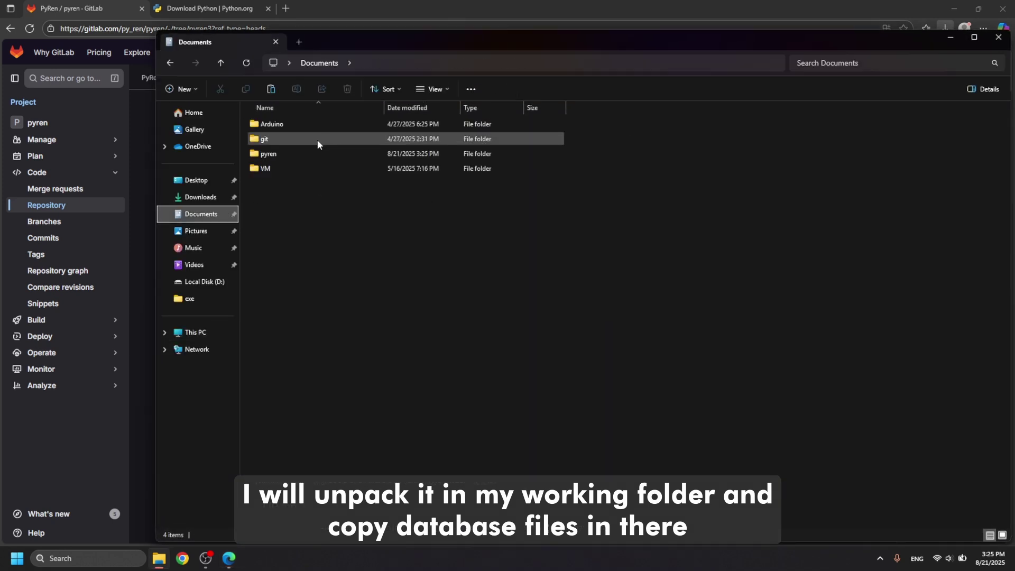
pyautogui.doubleClick(296, 155)
pyautogui.hotkey('ctrl', 'v')
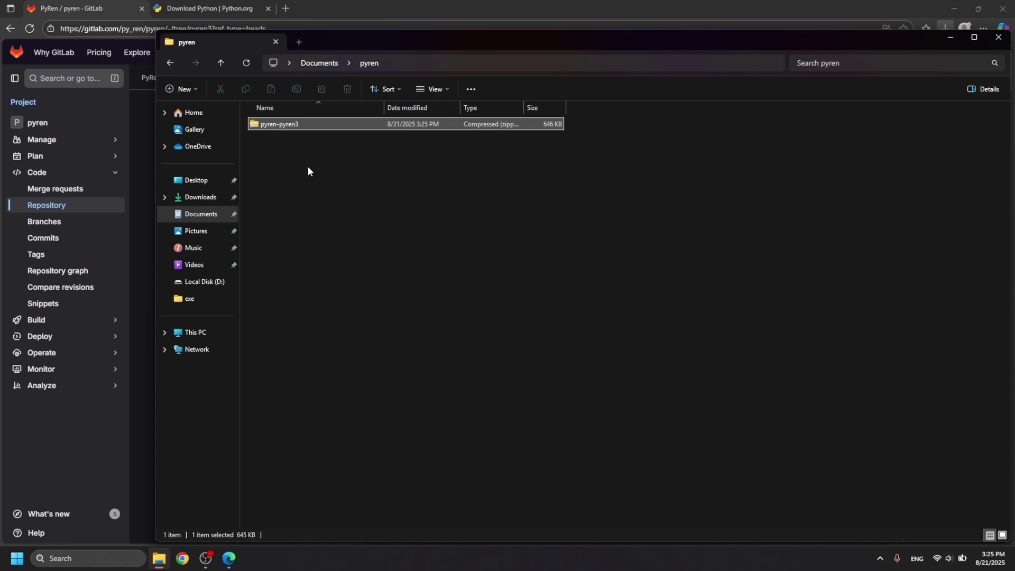
pyautogui.rightClick(289, 128)
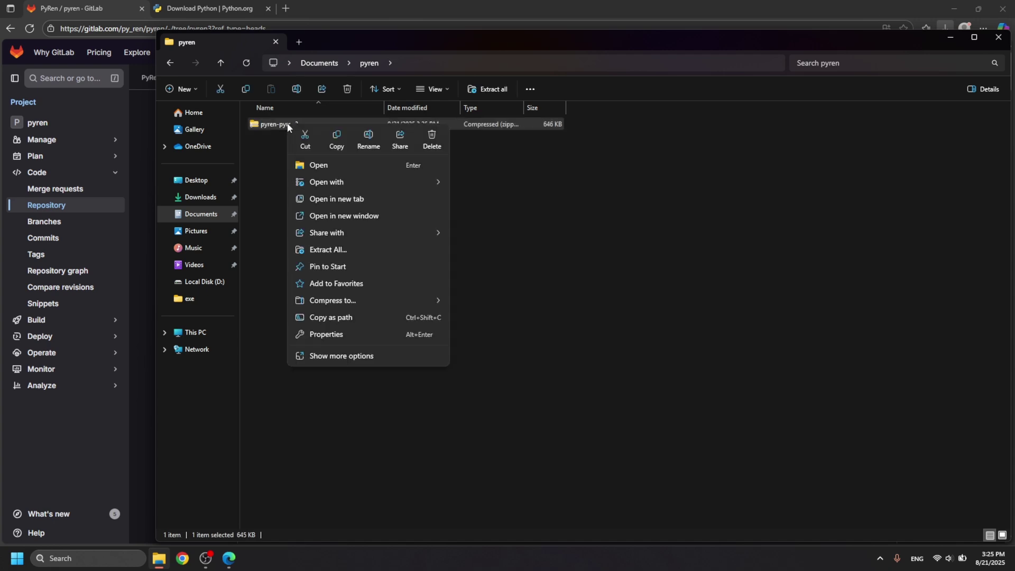
pyautogui.click(327, 249)
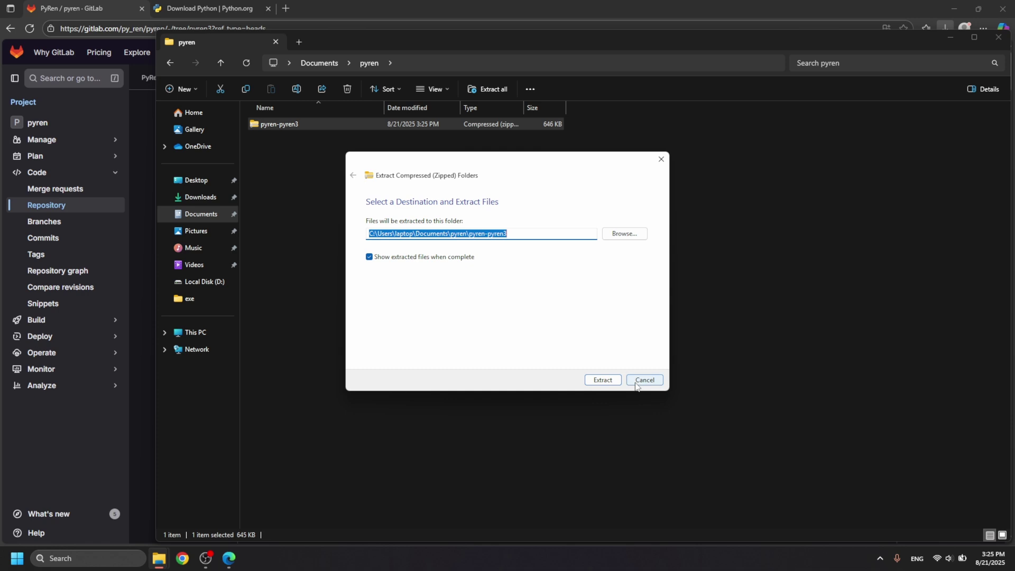
pyautogui.click(611, 382)
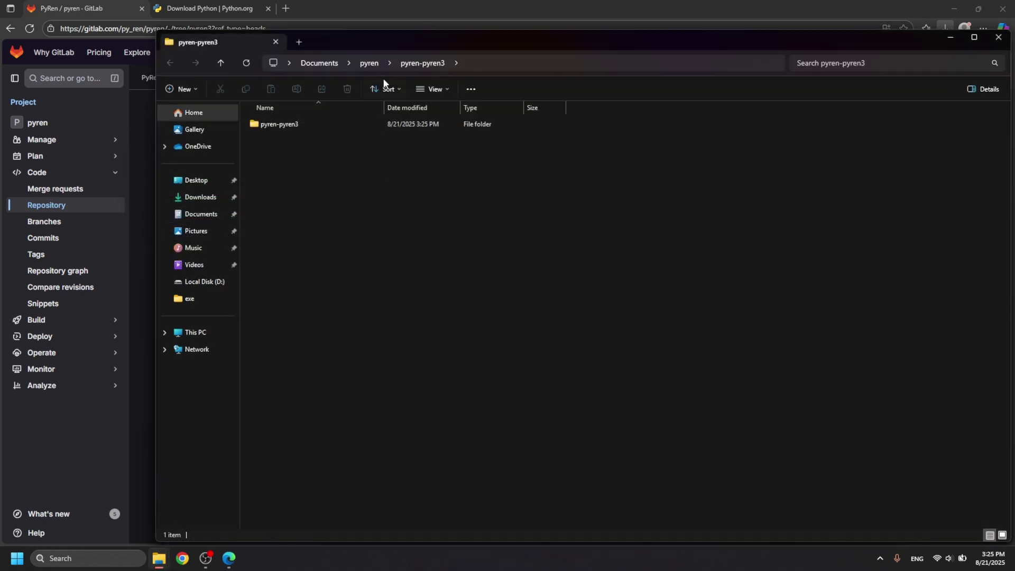
pyautogui.moveTo(403, 43); pyautogui.dragTo(425, 301)
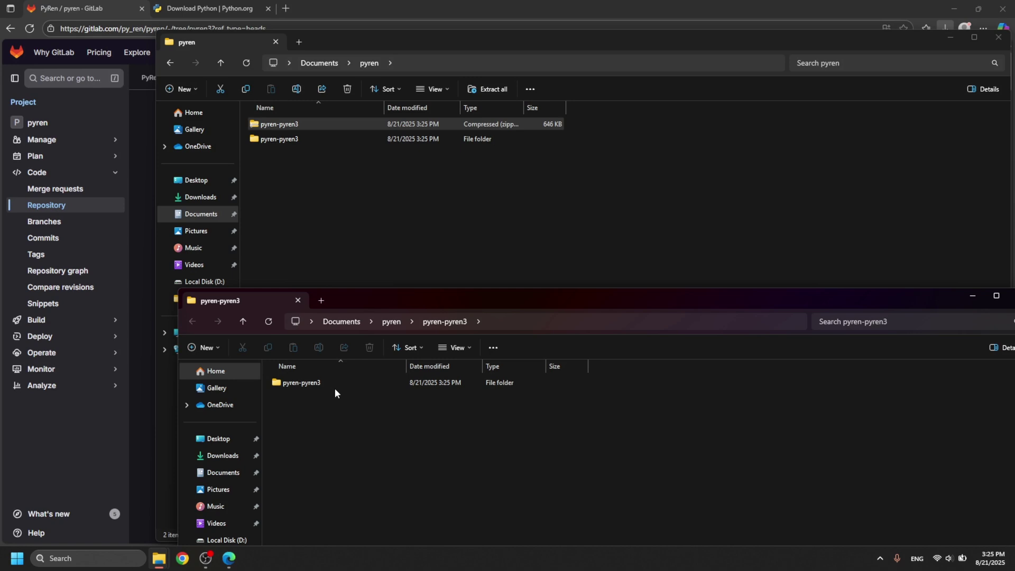
pyautogui.moveTo(305, 386); pyautogui.dragTo(395, 191)
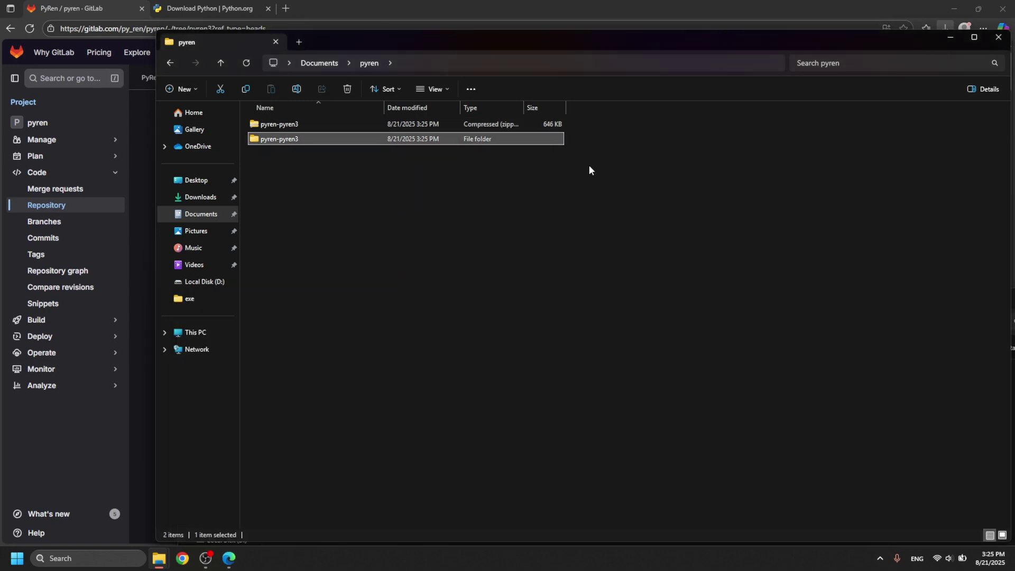
# Step: Paste the CLIP_198_FullDB and DDT2000data_and_LADA_V2_2022 archives into the pyren-pyren3 folder
pyautogui.moveTo(159, 558)
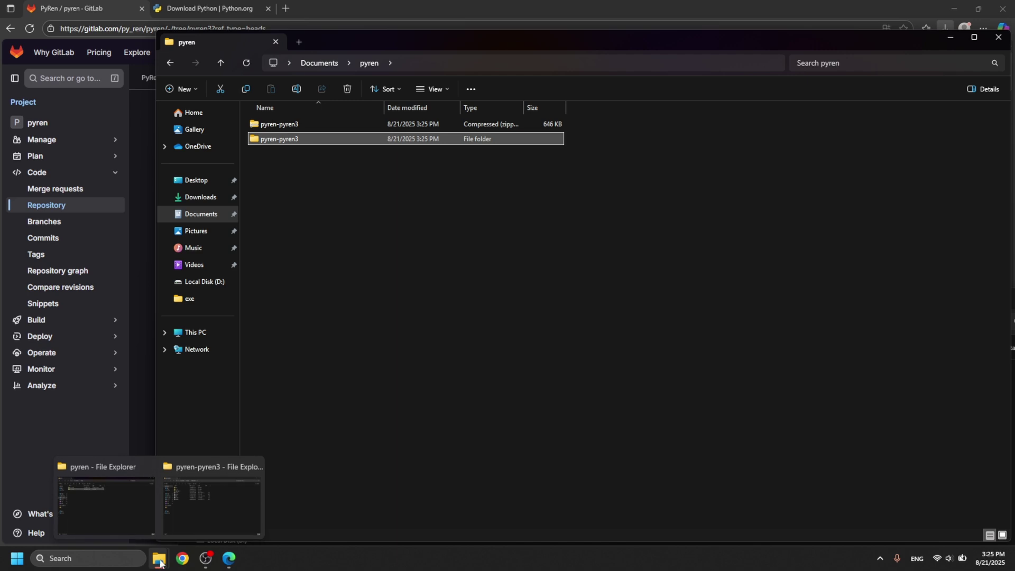
pyautogui.click(253, 466)
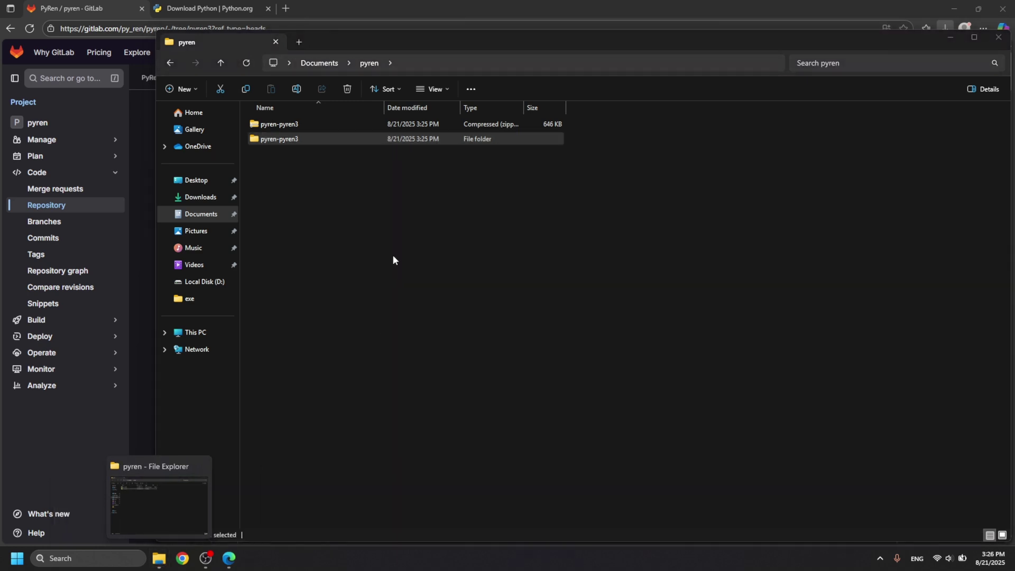
pyautogui.doubleClick(283, 139)
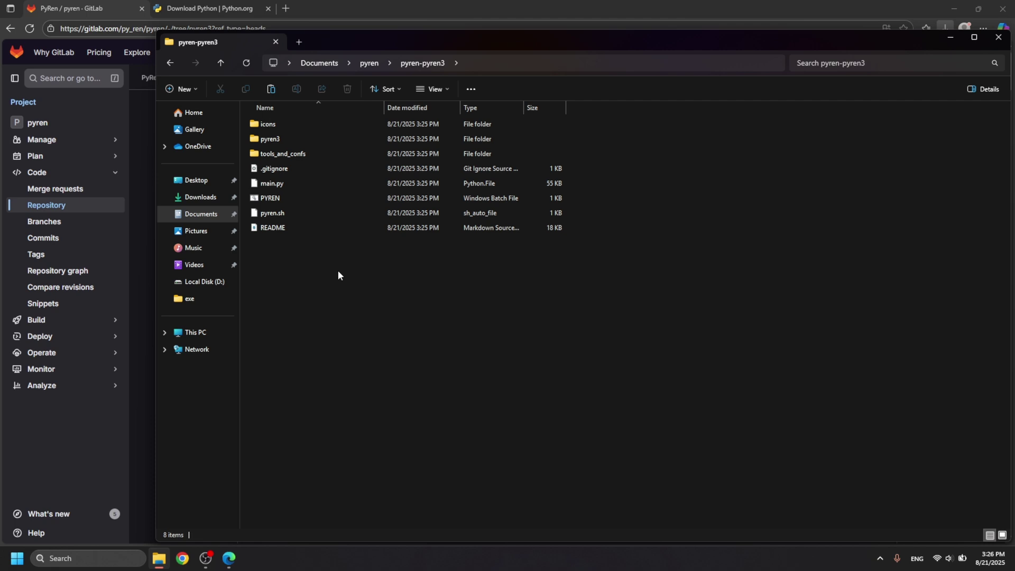
pyautogui.hotkey('ctrl', 'v')
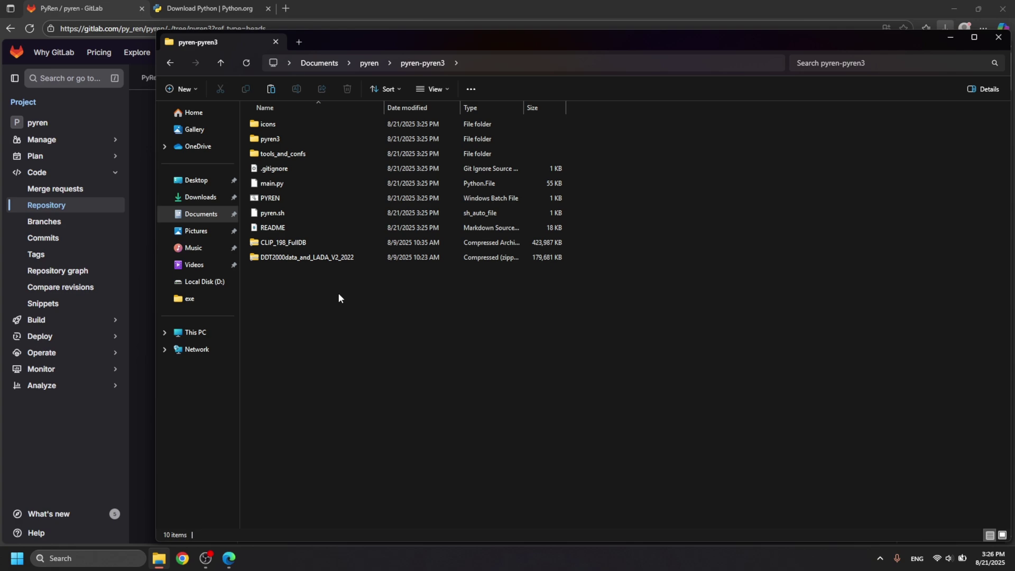
pyautogui.click(283, 243)
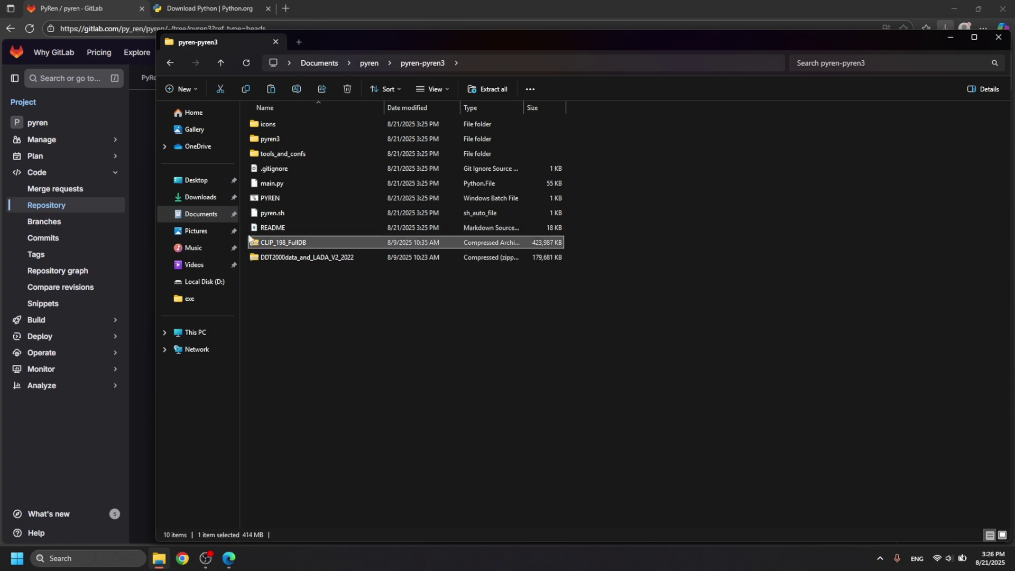
pyautogui.click(360, 6)
# Step: Scroll the README to the directory tree listing EcuRenault, Location, Vehicles and DDT2000data
pyautogui.scroll(-15, 399, 310)
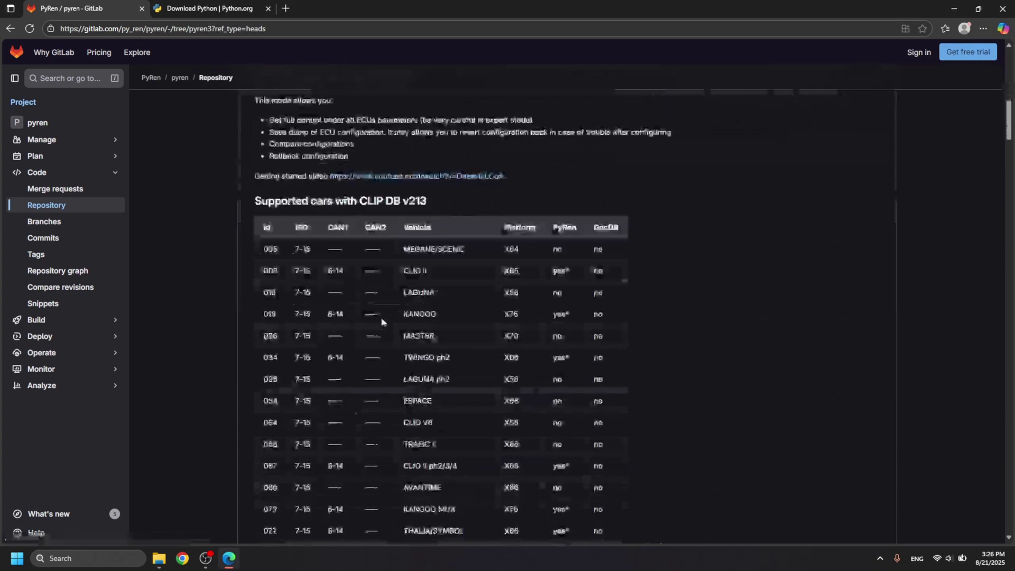
pyautogui.scroll(-20, 370, 316)
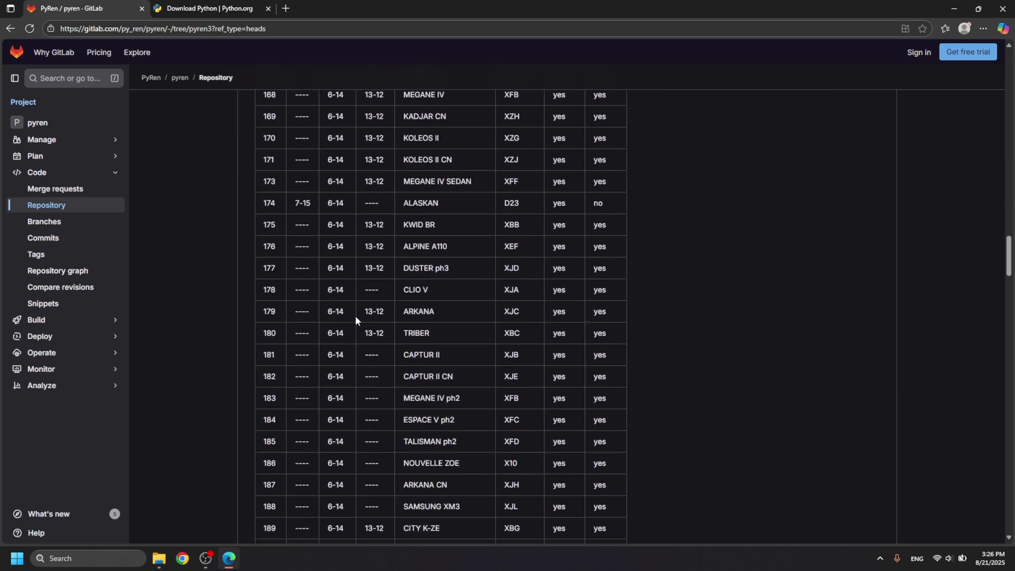
pyautogui.scroll(-20, 355, 314)
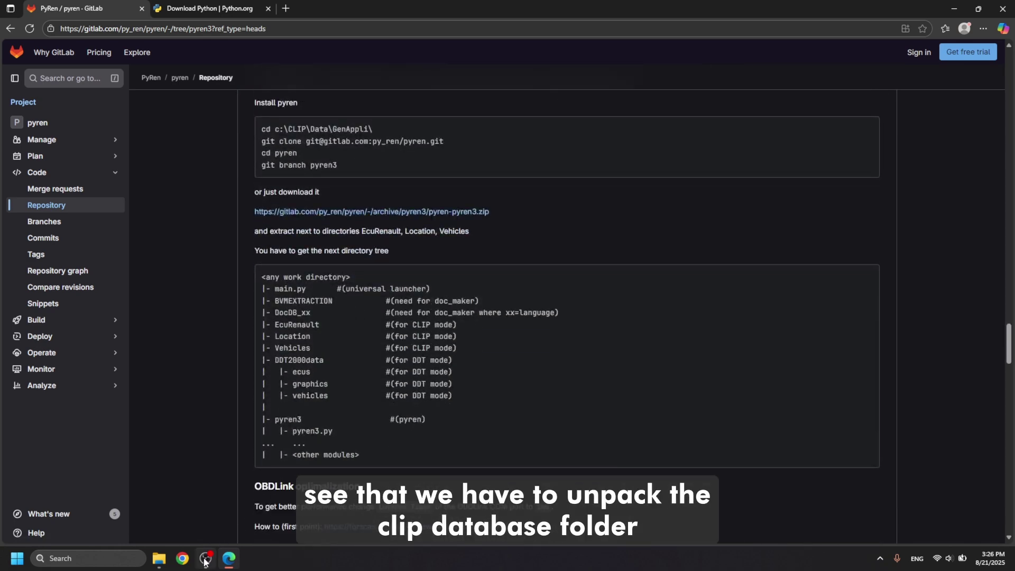
pyautogui.click(159, 558)
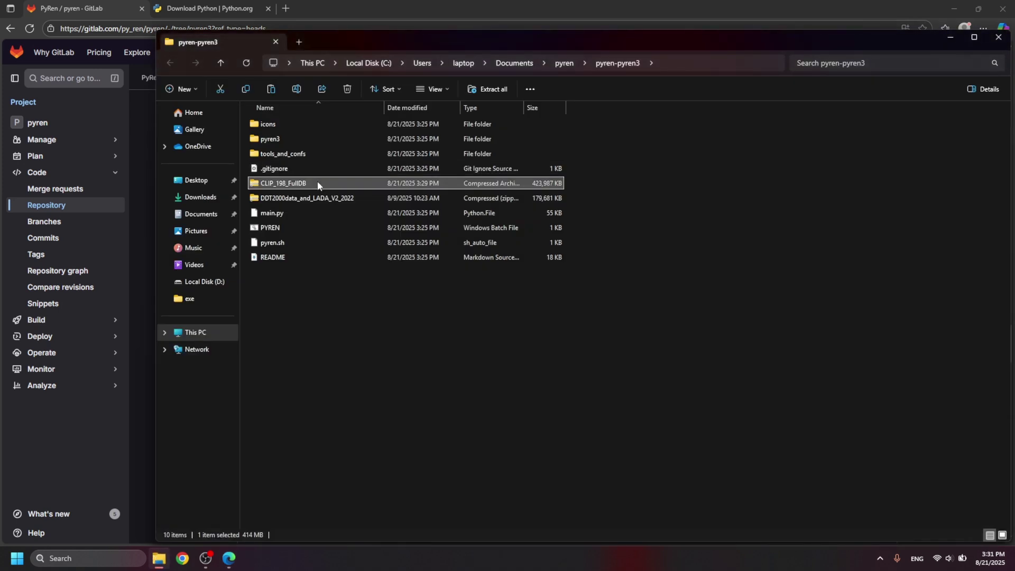
# Step: Open CLIP_198_FullDB in 7-Zip to list folders like BVMEXTRACTION, EcuRenault, Location and Vehicles
pyautogui.rightClick(318, 184)
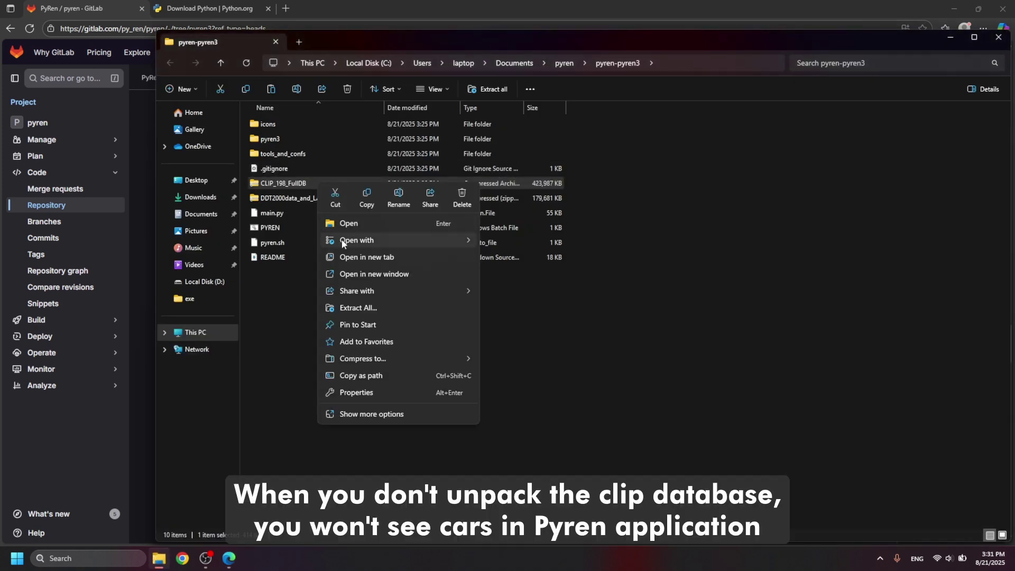
pyautogui.moveTo(441, 241)
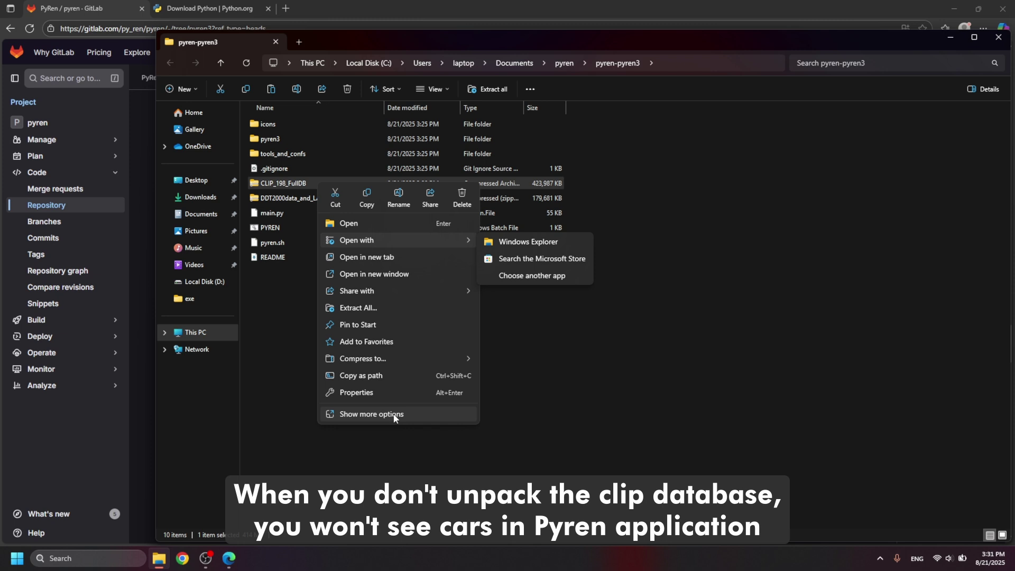
pyautogui.click(380, 418)
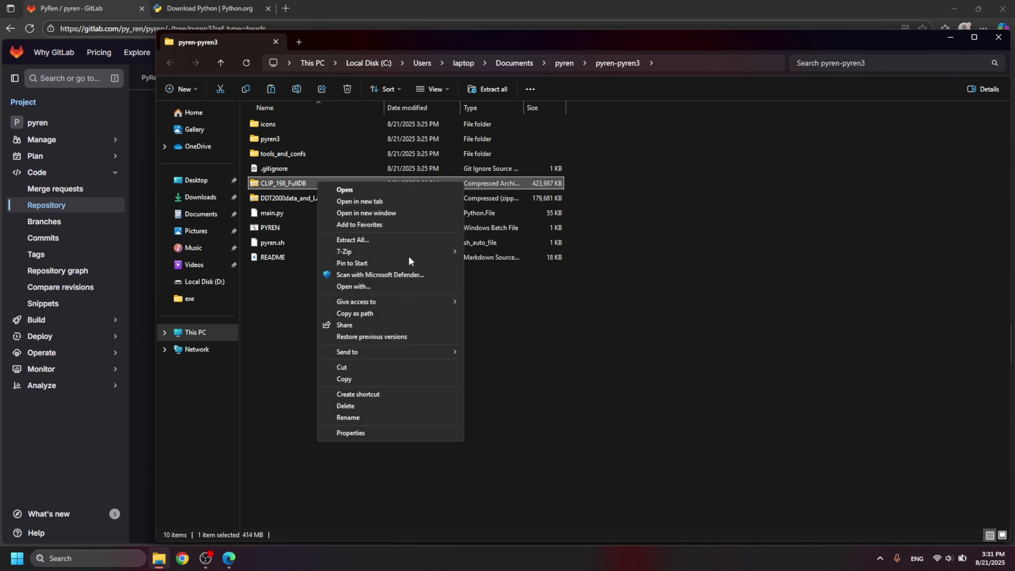
pyautogui.moveTo(402, 252)
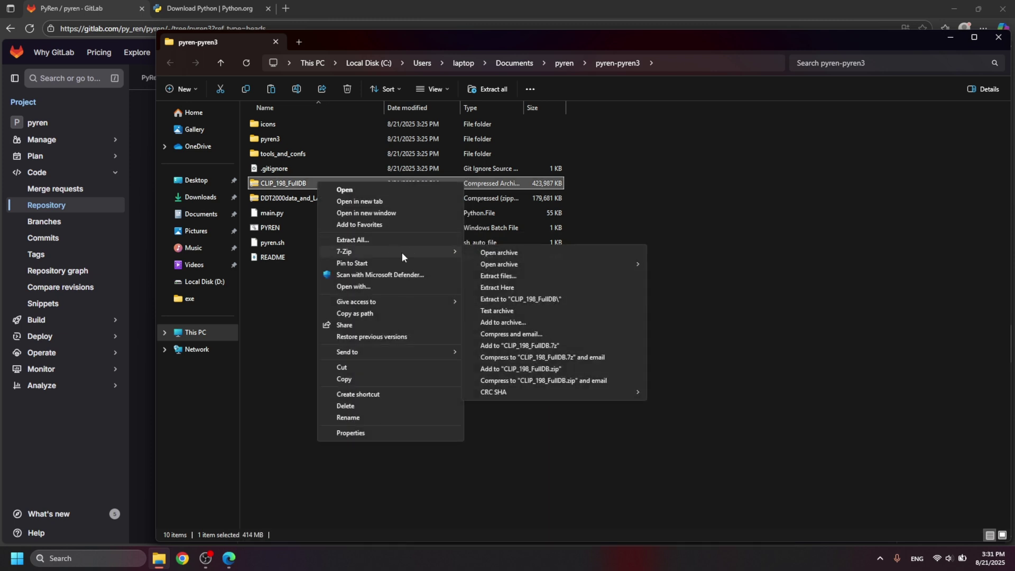
pyautogui.click(466, 253)
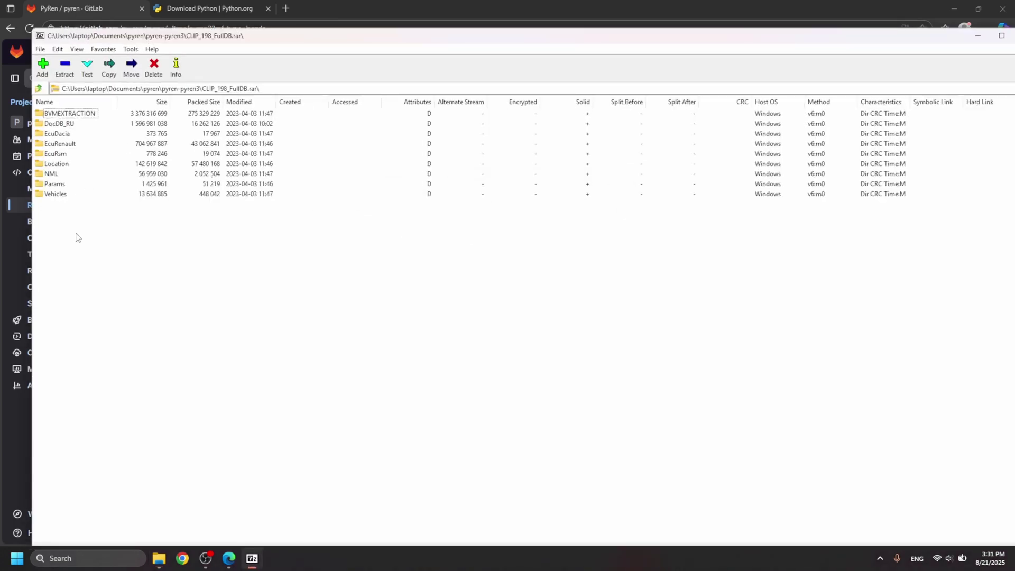
# Step: Place 7-Zip beside pyren-pyren3 and drag all nine database folders into pyren-pyren3
pyautogui.moveTo(216, 38); pyautogui.dragTo(582, 110)
pyautogui.hotkey('alt', 'Tab')
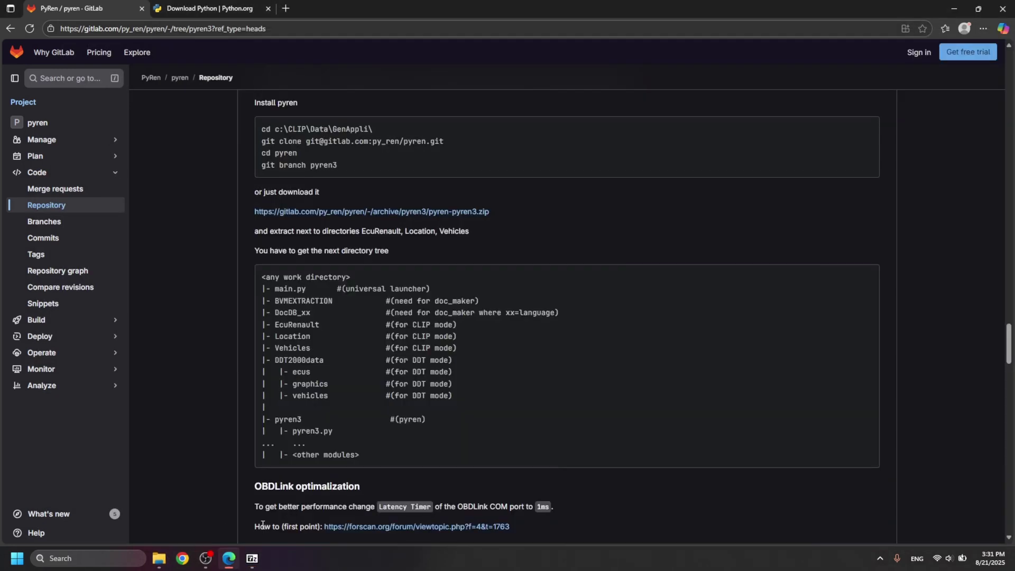
pyautogui.click(252, 558)
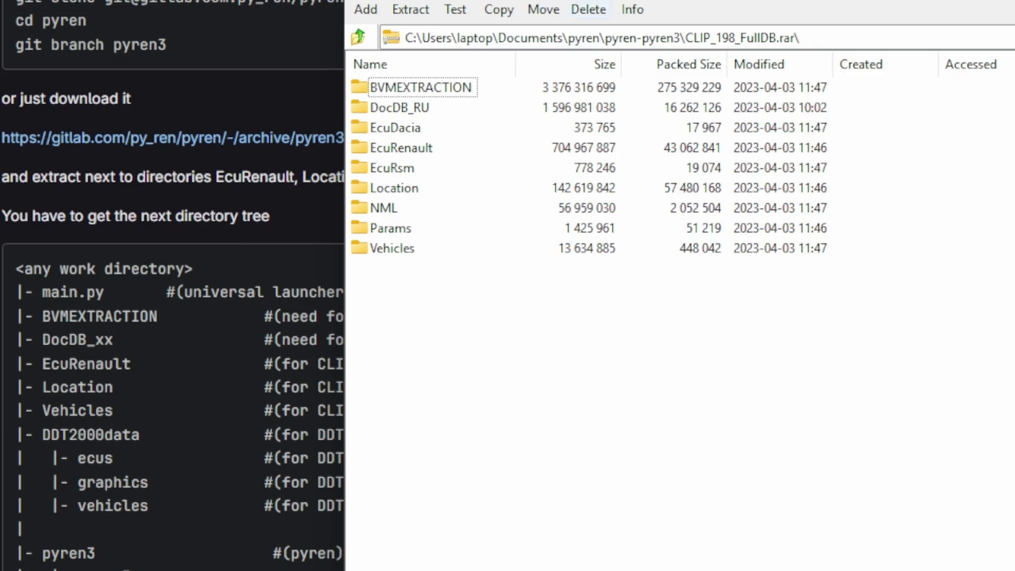
pyautogui.moveTo(604, 0); pyautogui.dragTo(902, 119)
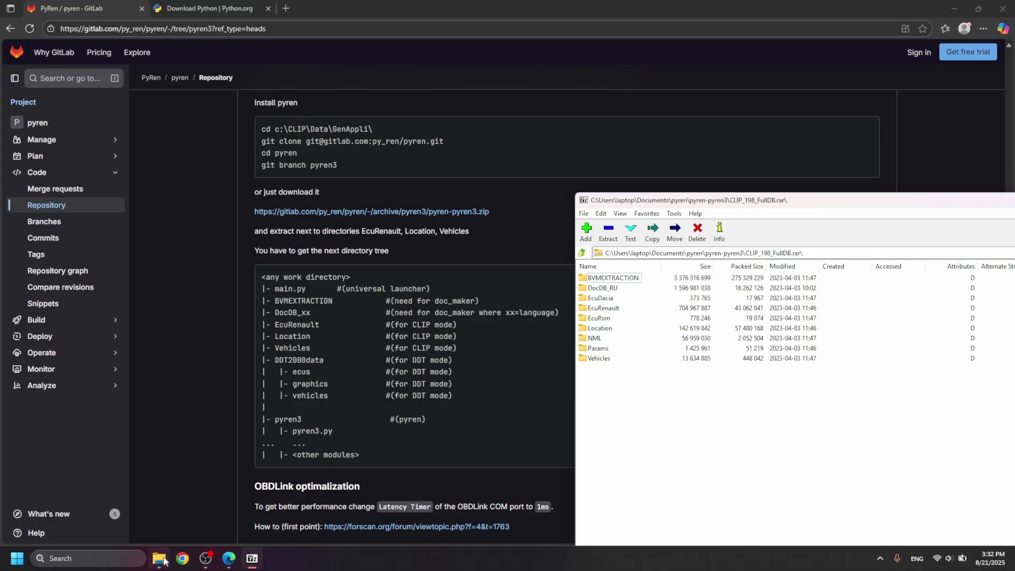
pyautogui.click(159, 558)
pyautogui.click(252, 558)
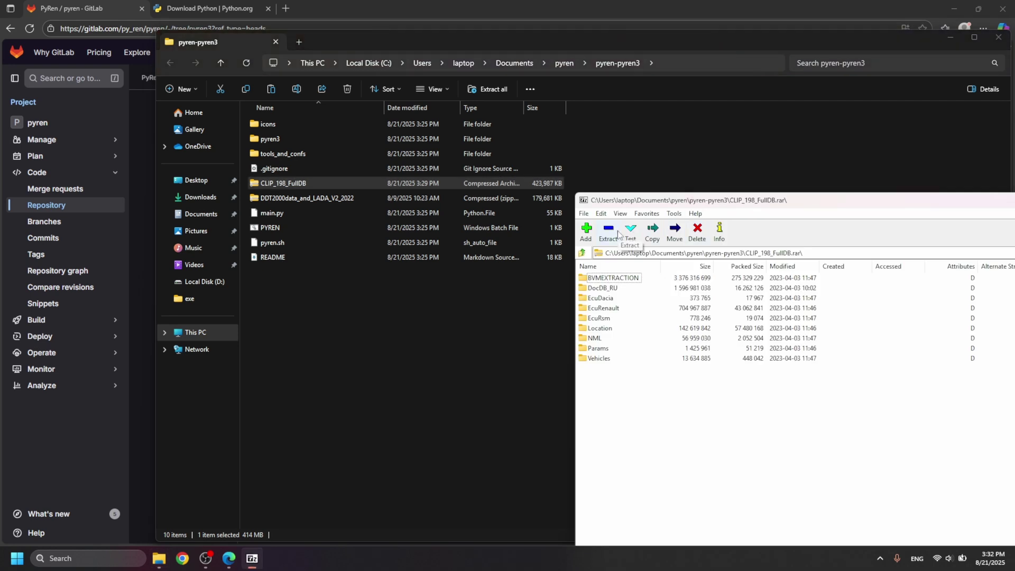
pyautogui.moveTo(602, 387); pyautogui.dragTo(646, 274)
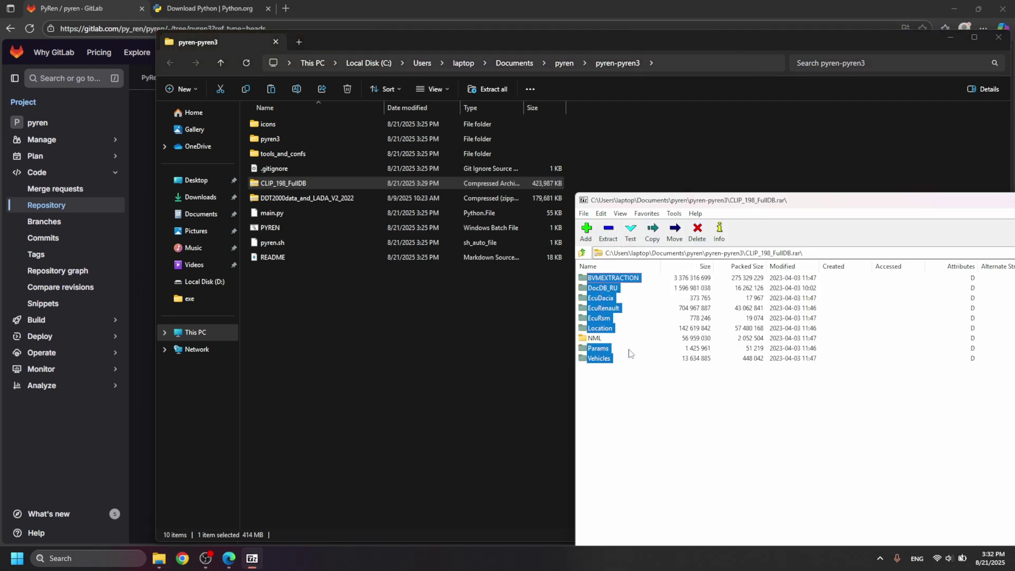
pyautogui.moveTo(642, 380); pyautogui.dragTo(459, 317)
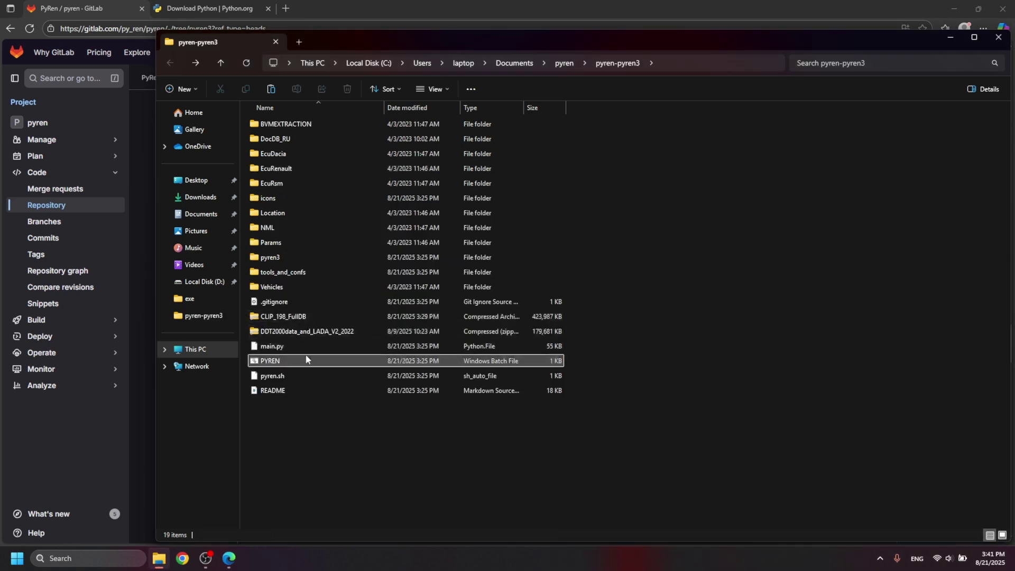
# Step: Run the PYREN batch file and set the database language to GB
pyautogui.click(306, 360)
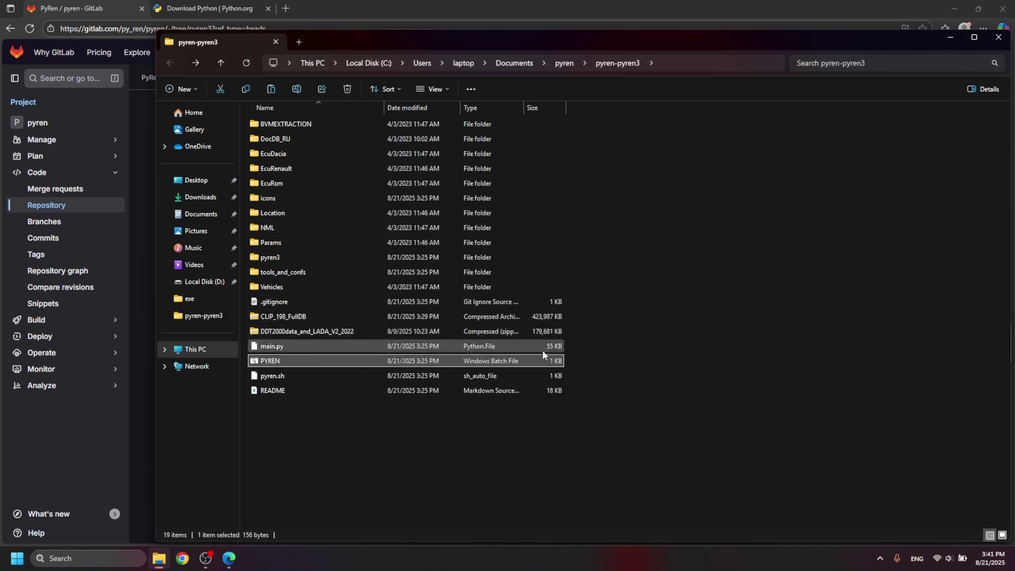
pyautogui.doubleClick(289, 365)
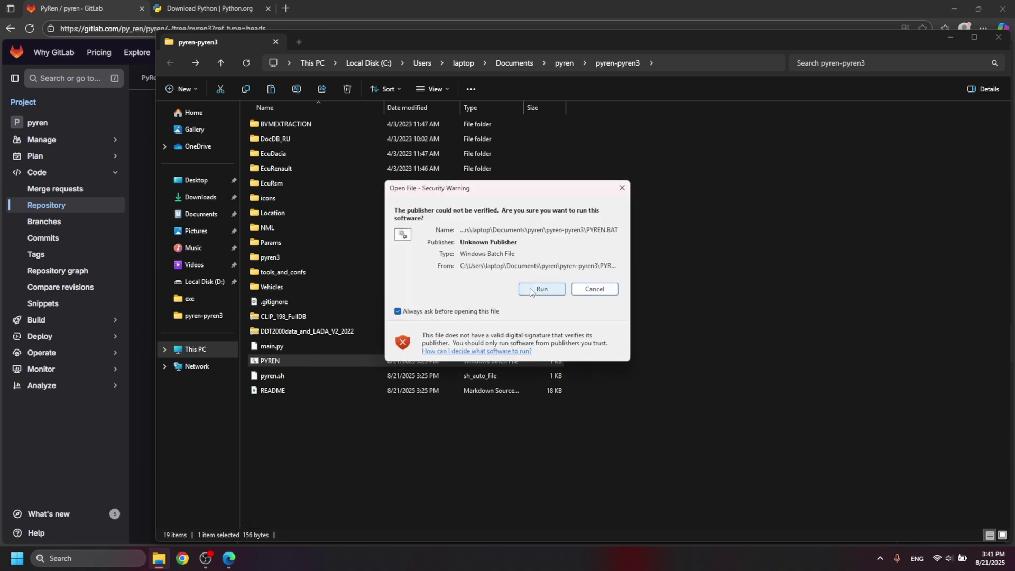
pyautogui.click(531, 290)
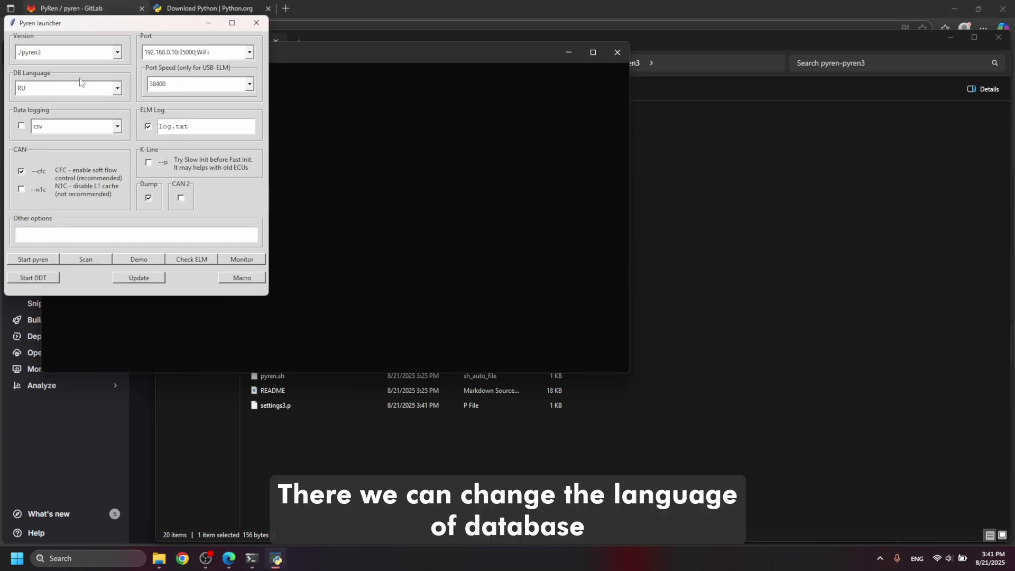
pyautogui.click(117, 89)
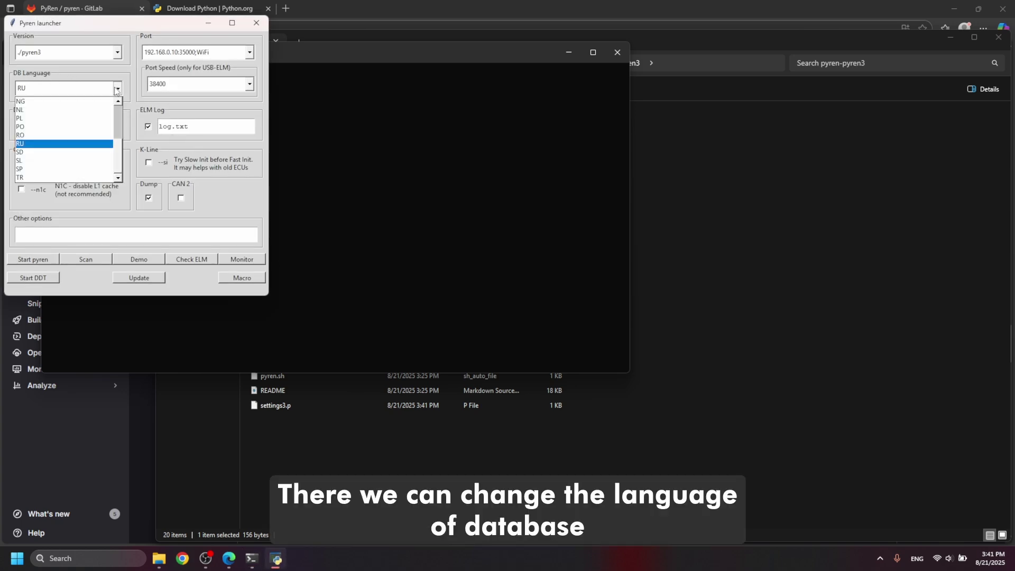
pyautogui.scroll(3, 100, 109)
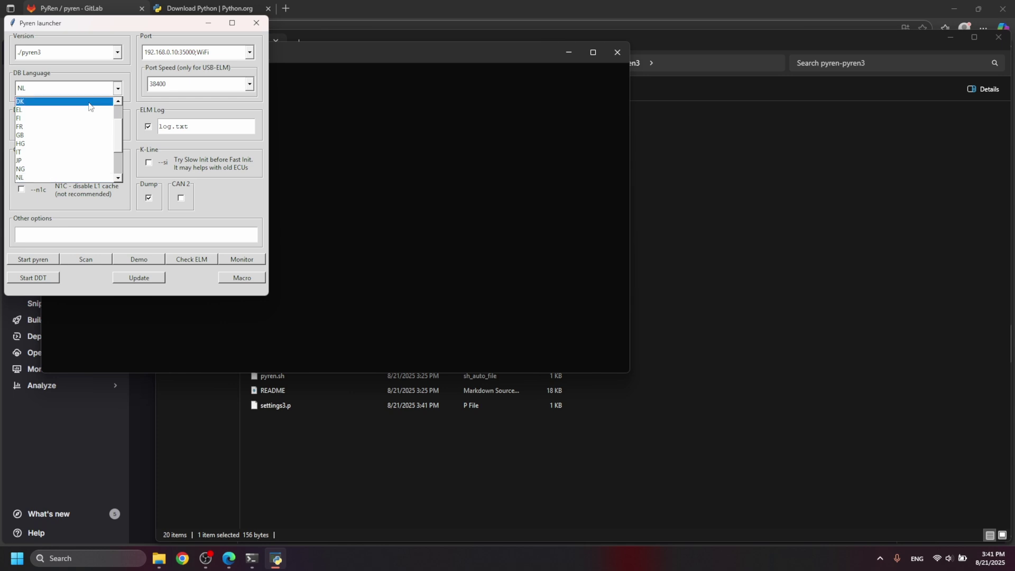
pyautogui.click(36, 122)
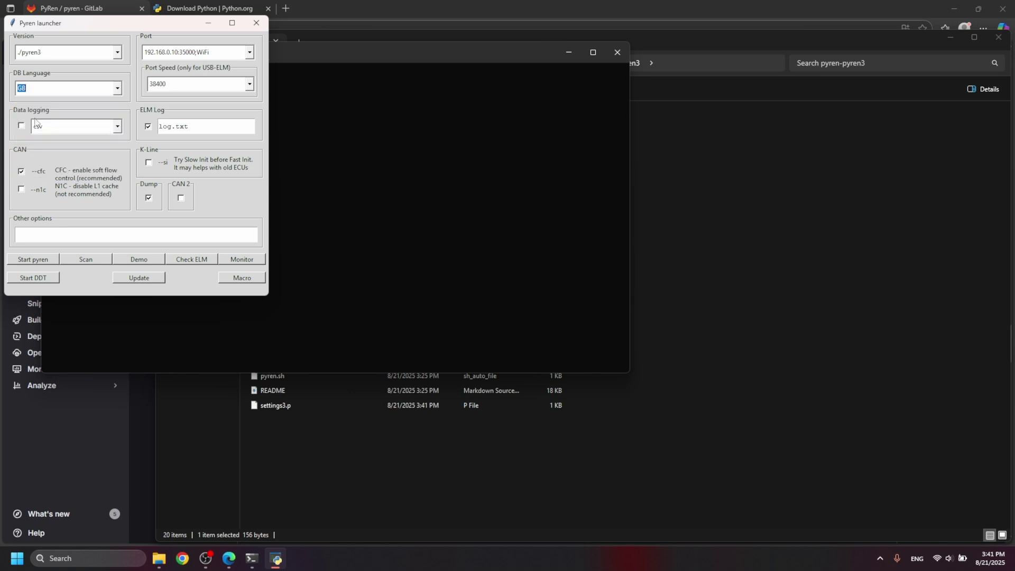
# Step: Set the port to COM4 (Standard Serial over Bluetooth) at 38400 speed
pyautogui.click(249, 52)
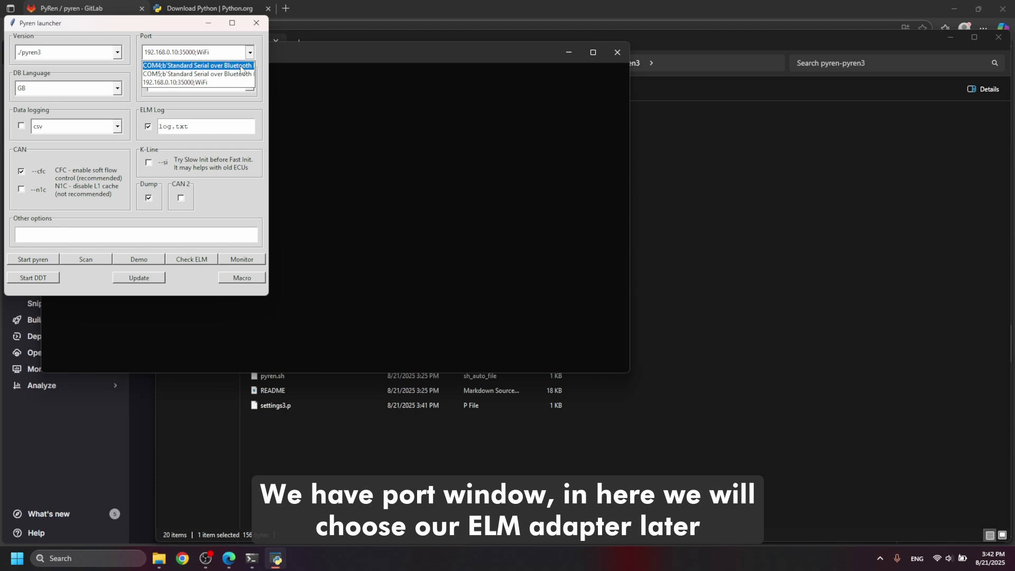
pyautogui.click(241, 66)
pyautogui.click(249, 53)
pyautogui.click(249, 54)
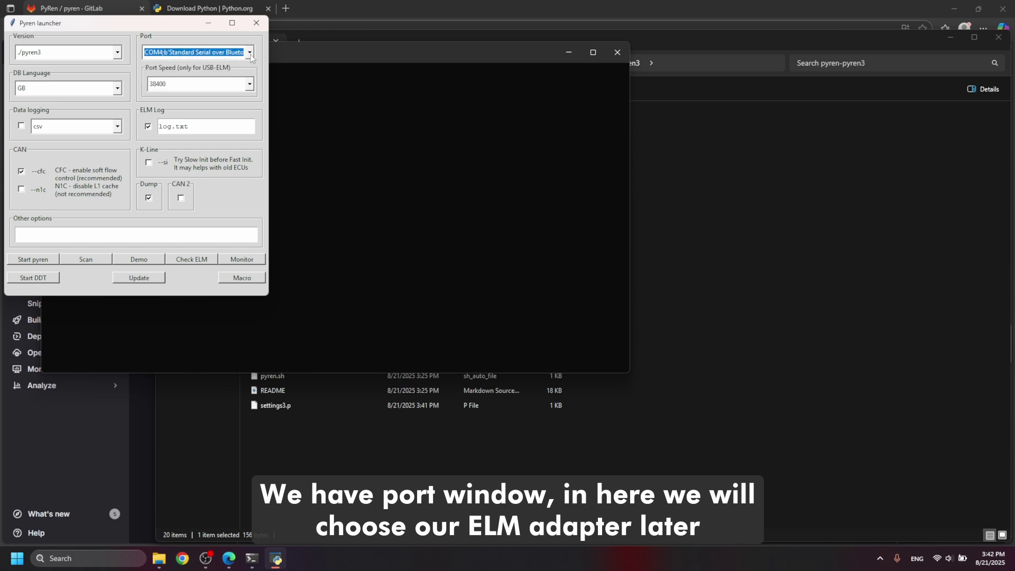
pyautogui.click(250, 86)
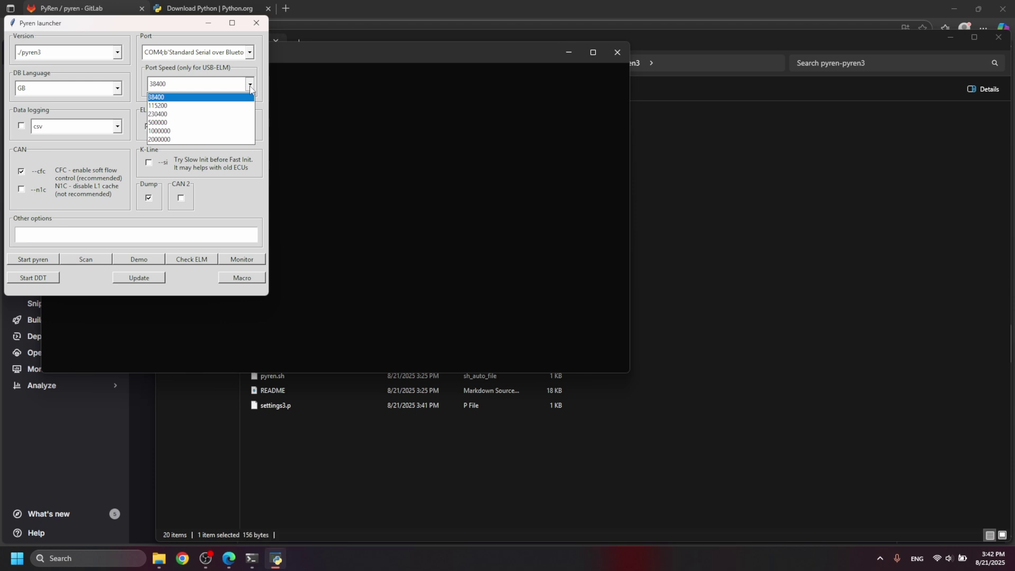
pyautogui.click(251, 86)
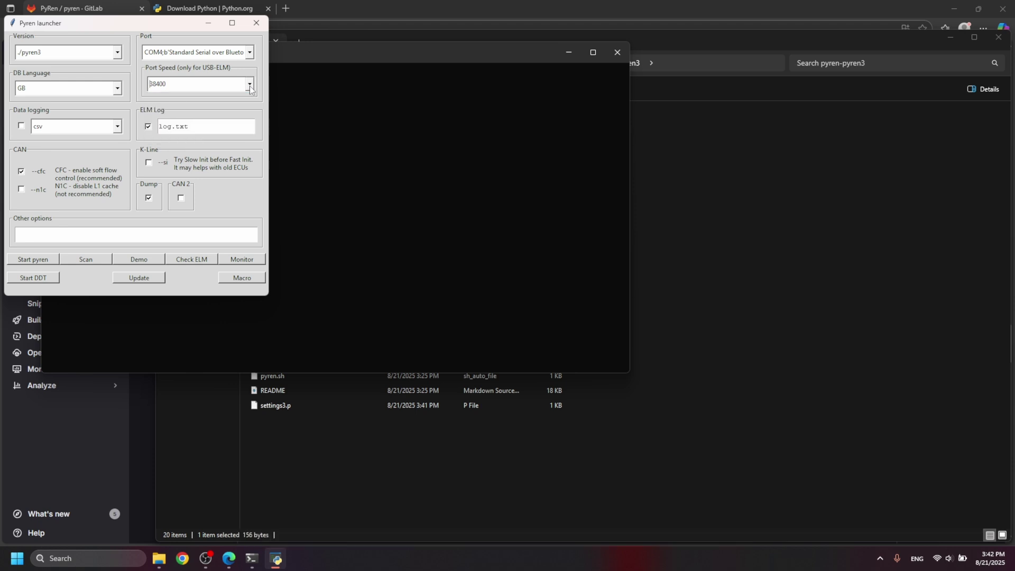
# Step: Enable data logging with csv as the log format
pyautogui.click(22, 125)
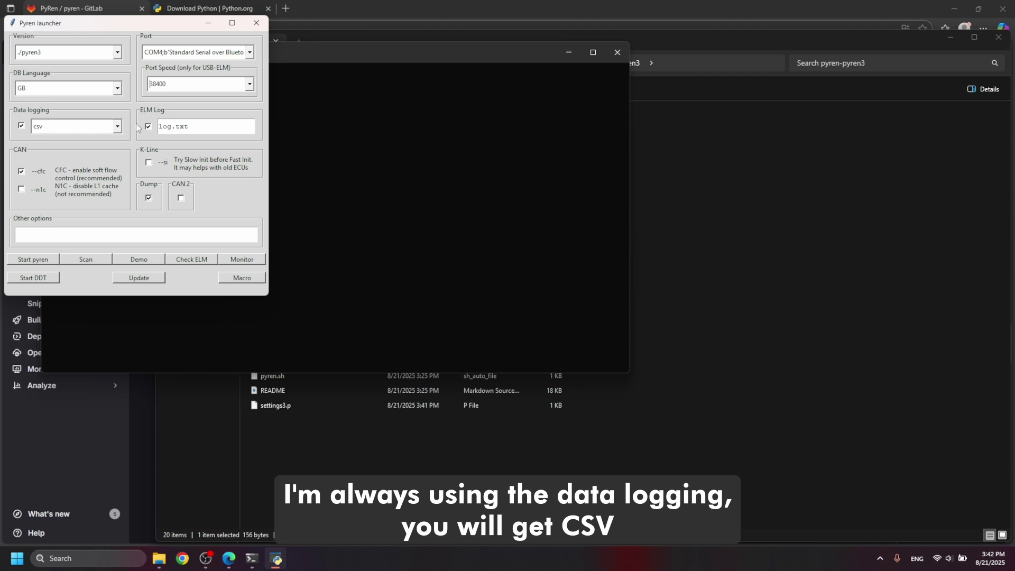
pyautogui.click(117, 127)
pyautogui.click(119, 128)
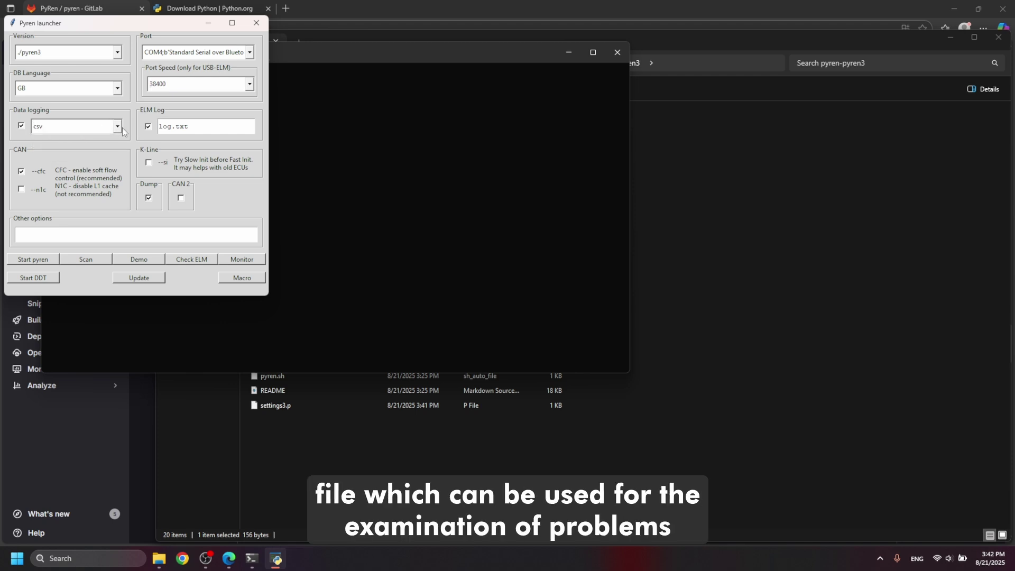
pyautogui.click(118, 126)
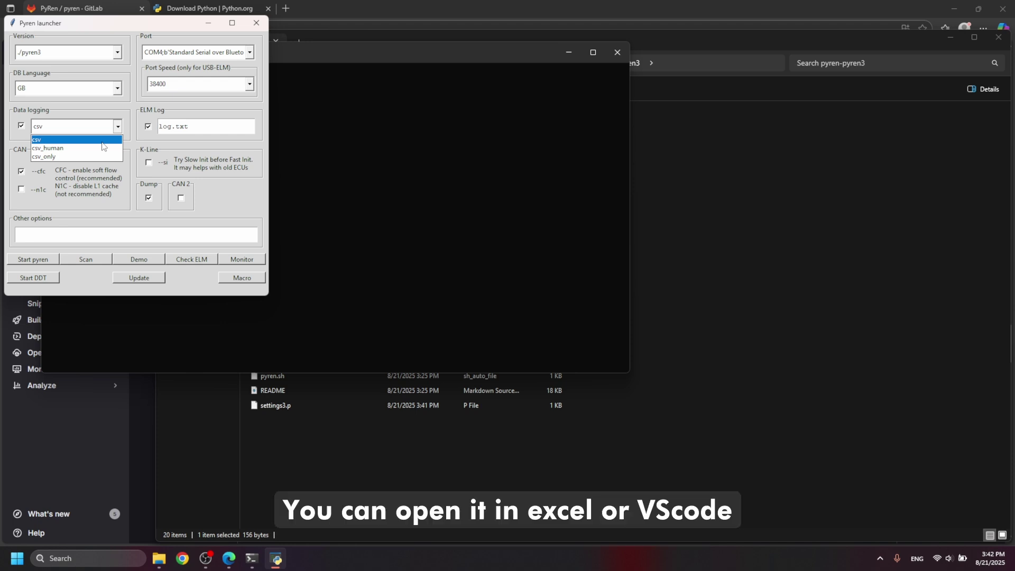
pyautogui.click(134, 147)
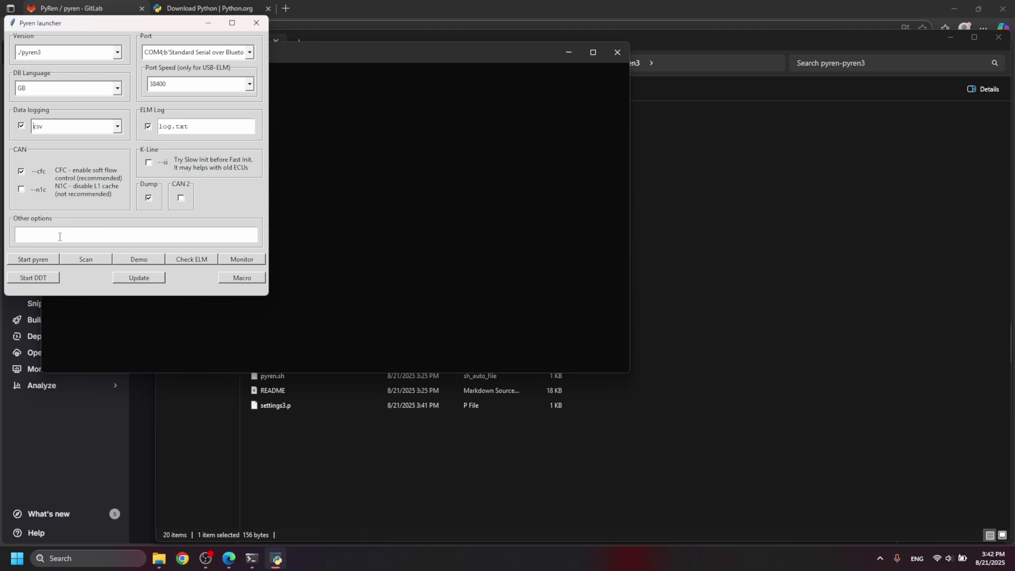
# Step: Start DDT, check the Renault car list in mod_ddt Launcher, then close the launcher
pyautogui.click(33, 278)
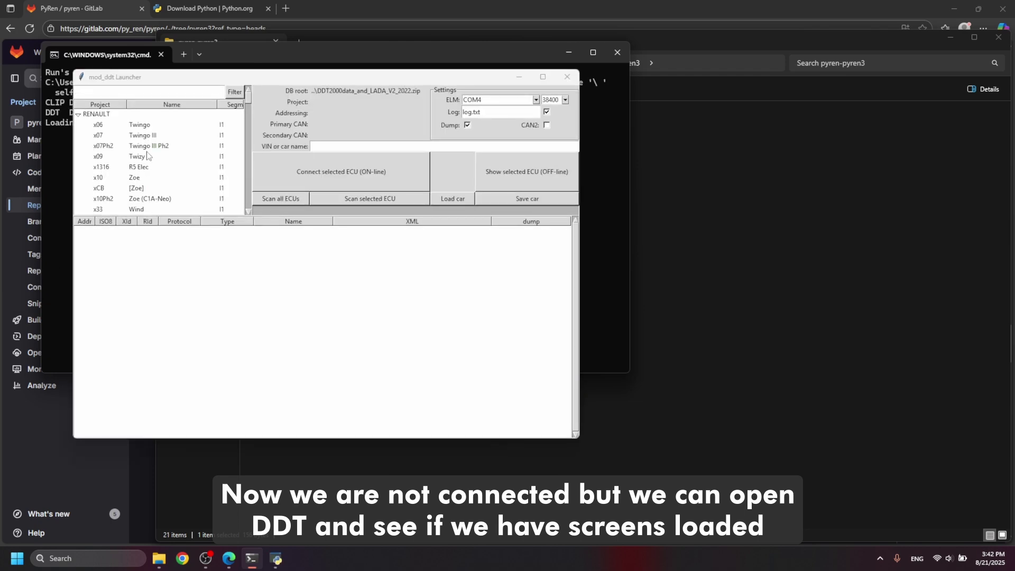
pyautogui.moveTo(247, 99)
pyautogui.mouseDown()
pyautogui.moveTo(250, 114)
pyautogui.moveTo(249, 98)
pyautogui.mouseUp()
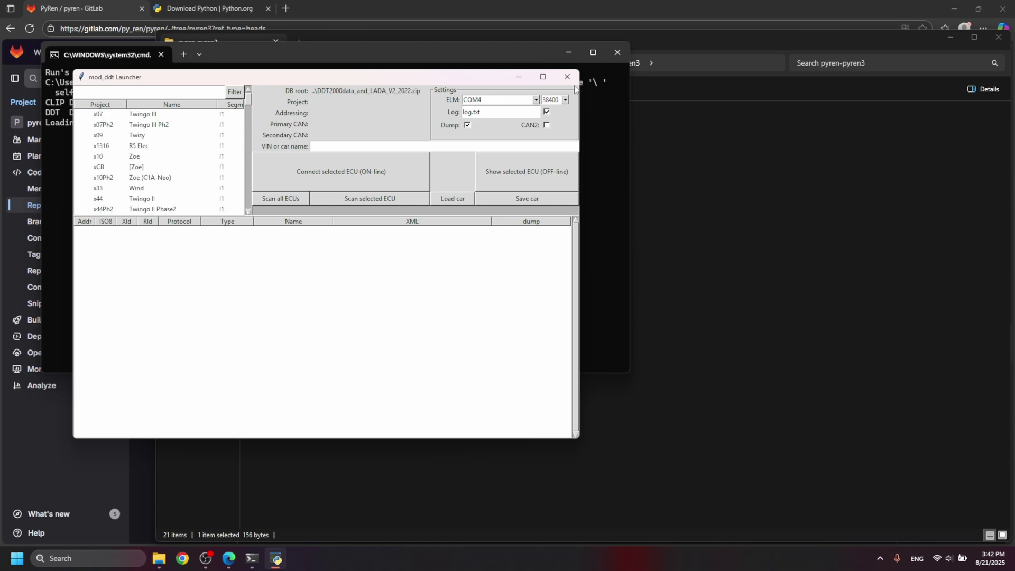
pyautogui.click(568, 76)
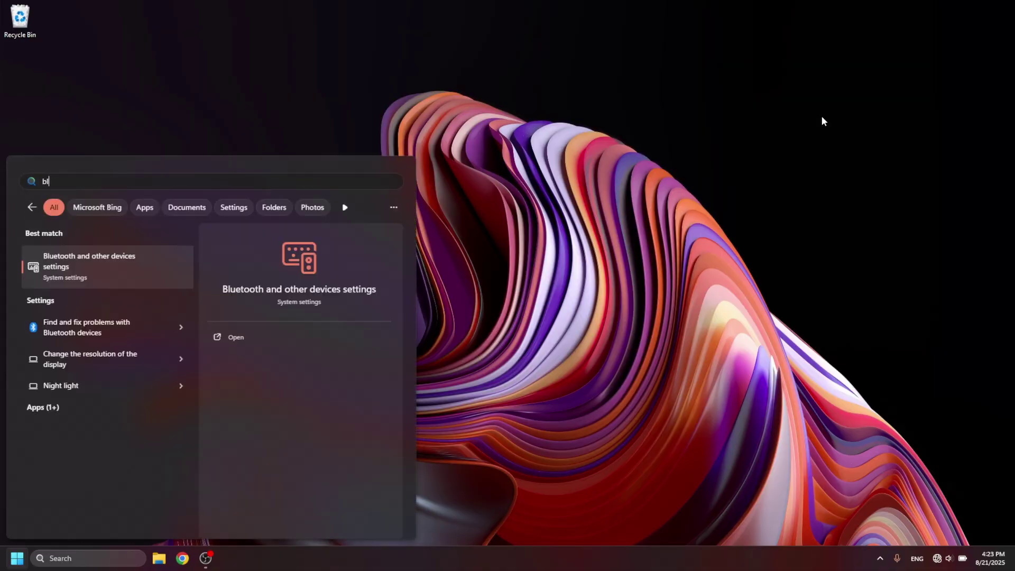
# Step: Pair the OBDII adapter via Bluetooth & devices, entering its pairing PIN, and finish
pyautogui.press('Return')
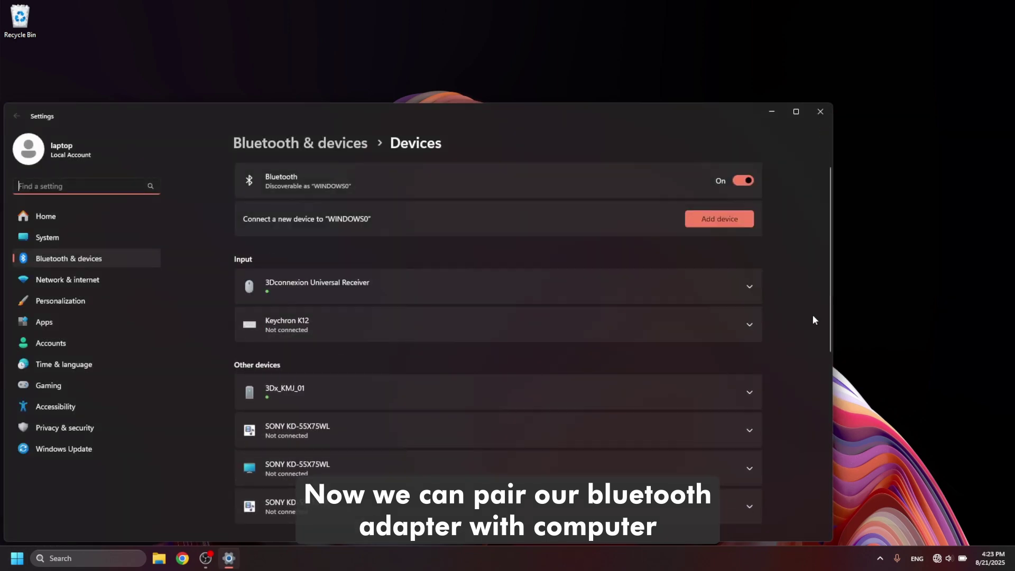
pyautogui.click(739, 224)
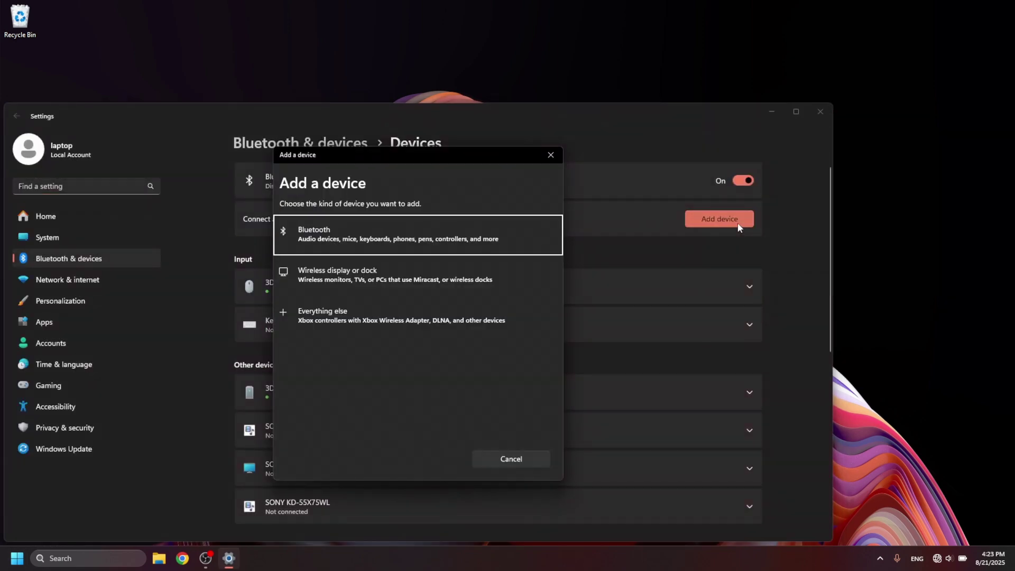
pyautogui.click(496, 228)
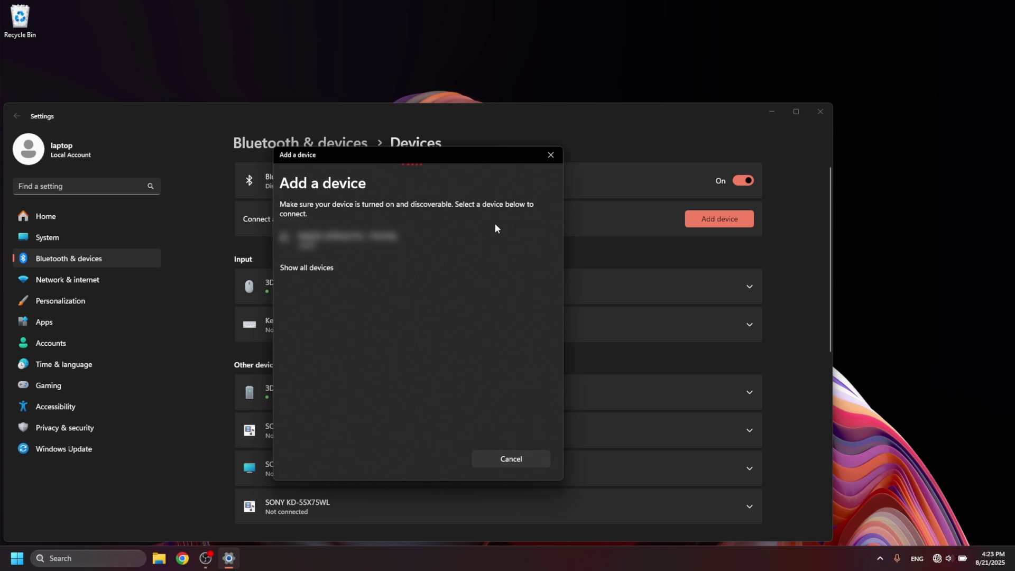
pyautogui.click(369, 267)
pyautogui.click(376, 240)
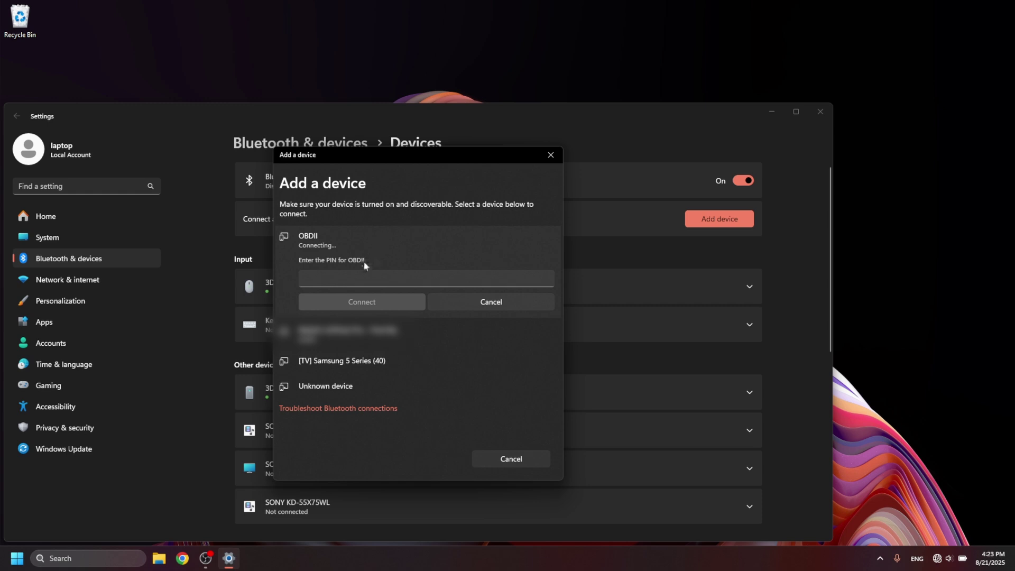
pyautogui.click(358, 272)
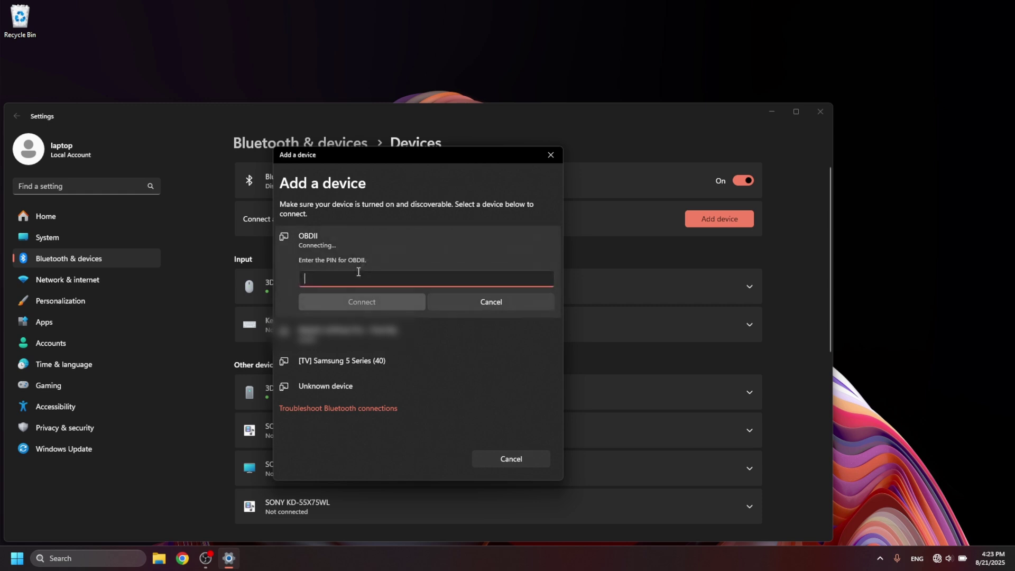
pyautogui.write('1234')
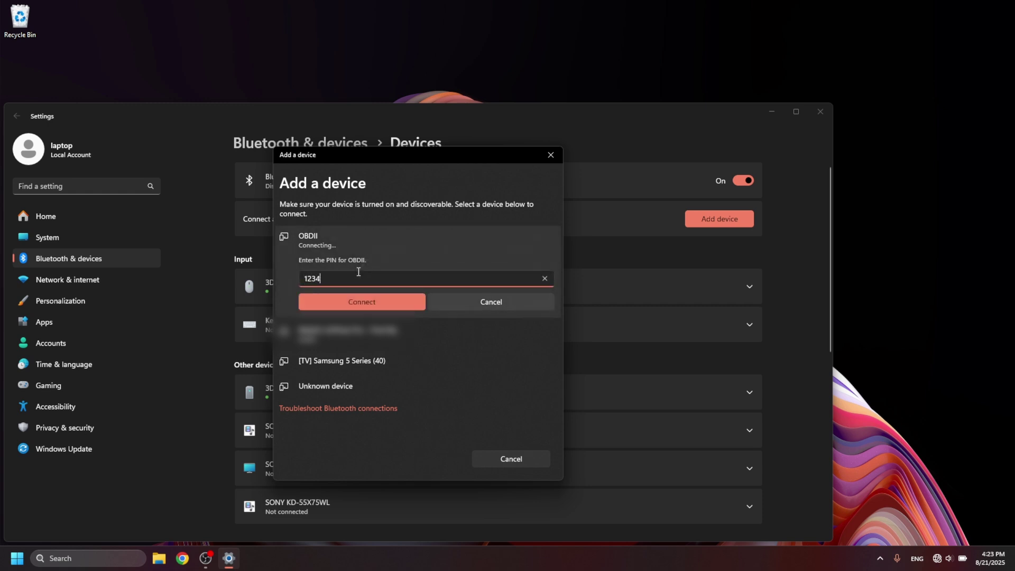
pyautogui.click(356, 297)
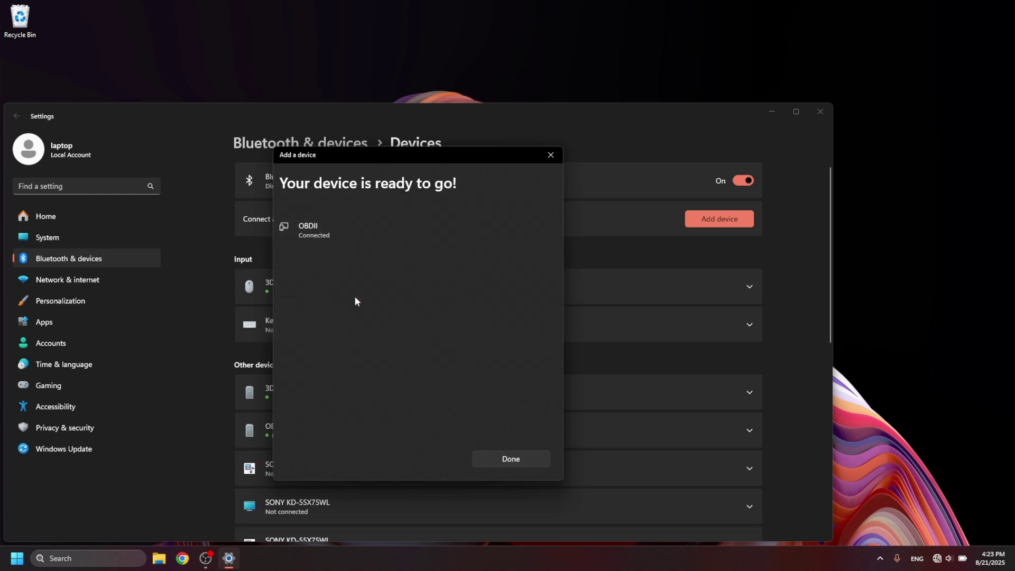
pyautogui.click(534, 453)
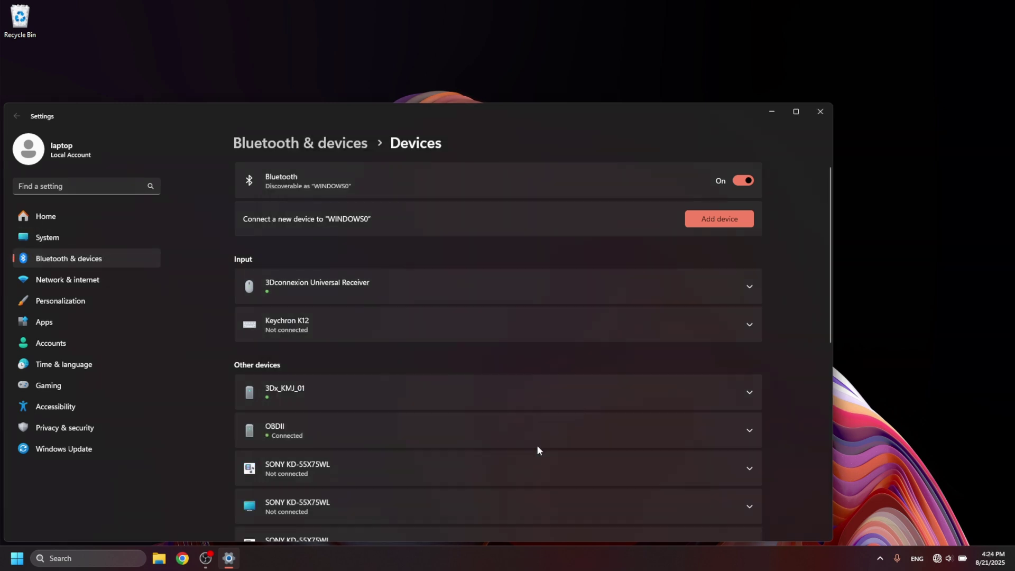
# Step: Close Settings and run PYREN.bat from Documents > pyren > pyren-pyren3
pyautogui.click(824, 117)
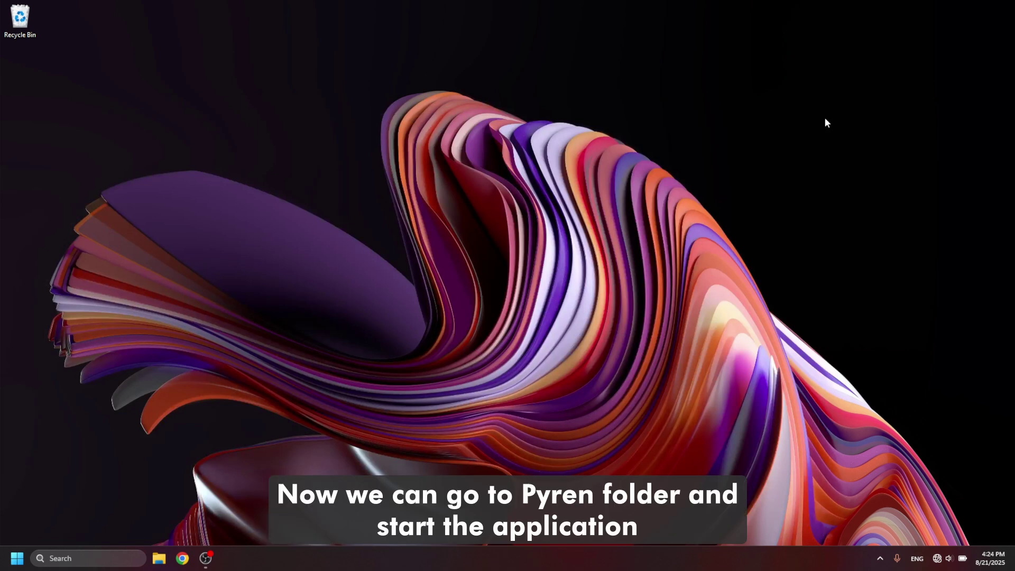
pyautogui.press('super+e')
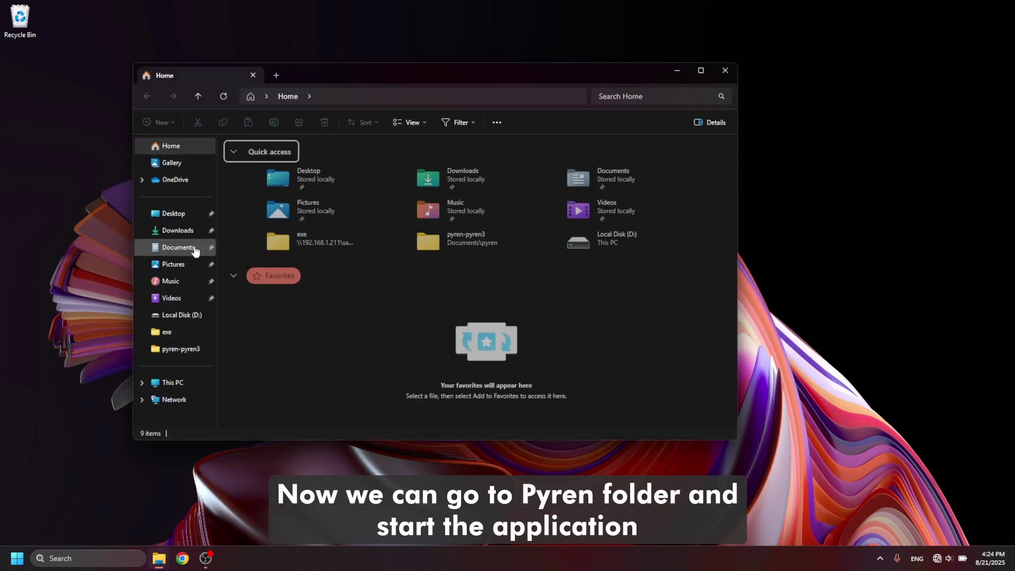
pyautogui.click(194, 250)
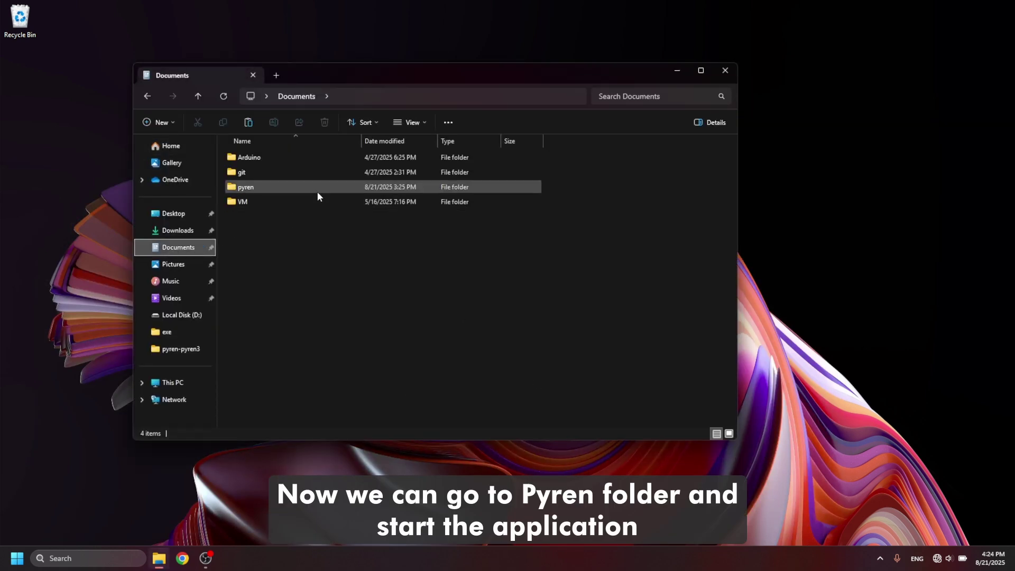
pyautogui.doubleClick(317, 193)
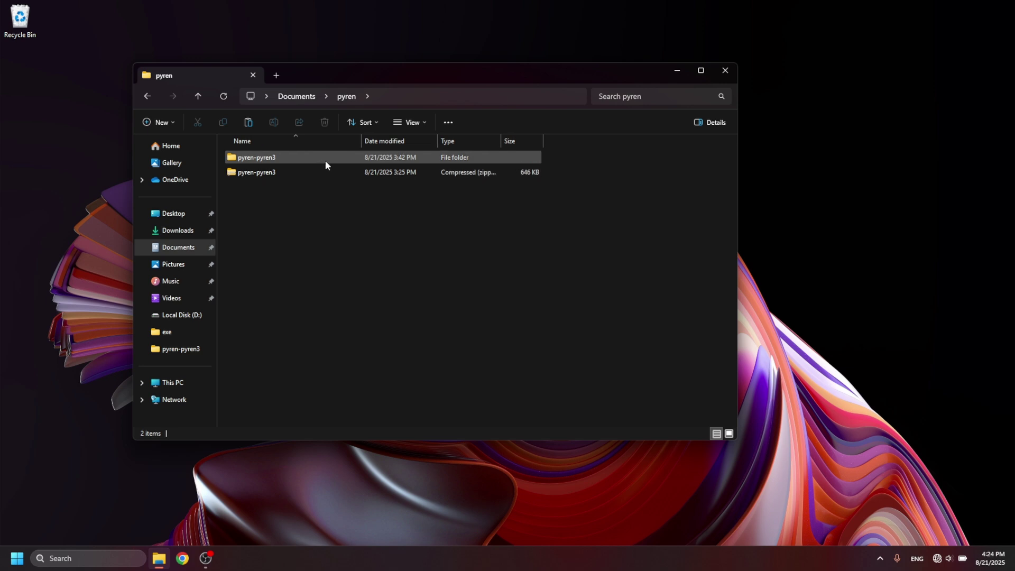
pyautogui.click(325, 160)
pyautogui.doubleClick(325, 160)
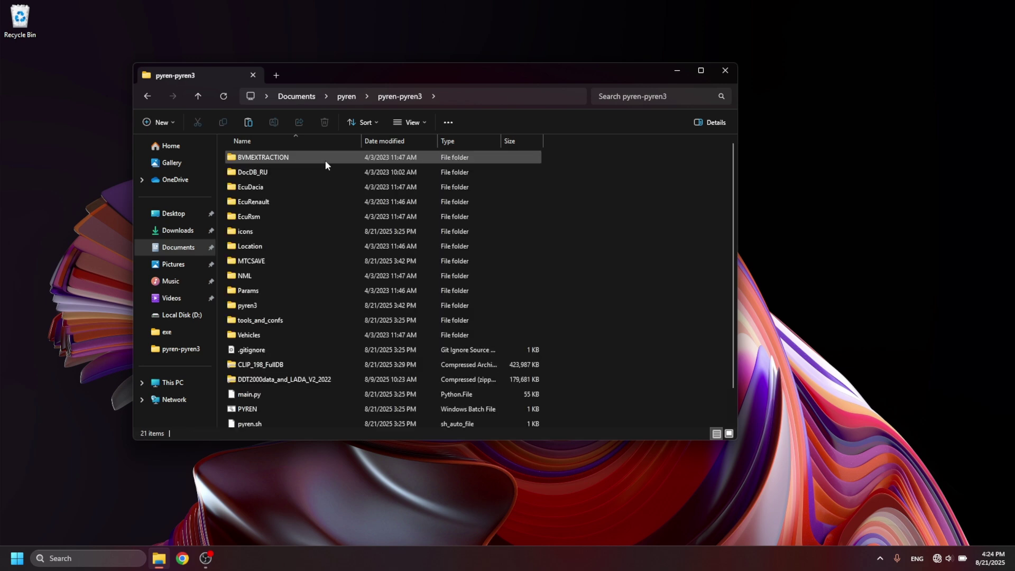
pyautogui.doubleClick(291, 408)
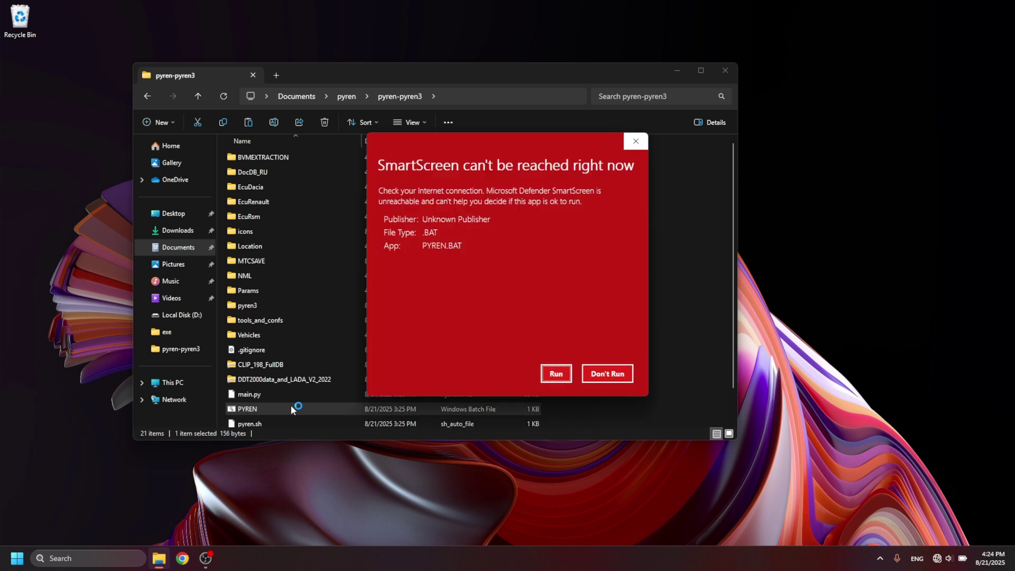
# Step: Let PYREN.BAT run past SmartScreen, ELM-check the adapter on COM4, then switch the port to COM5
pyautogui.click(553, 374)
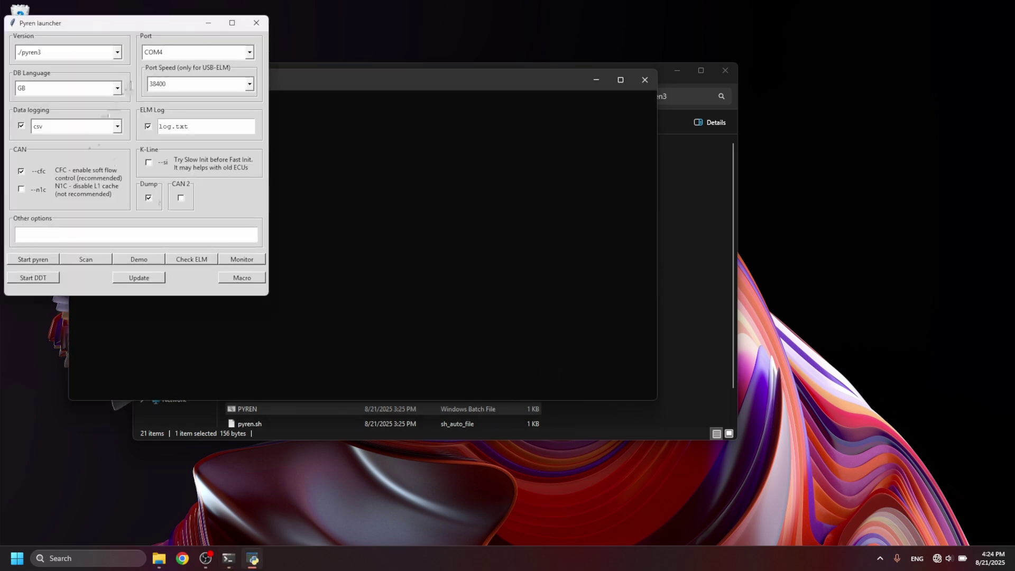
pyautogui.click(250, 53)
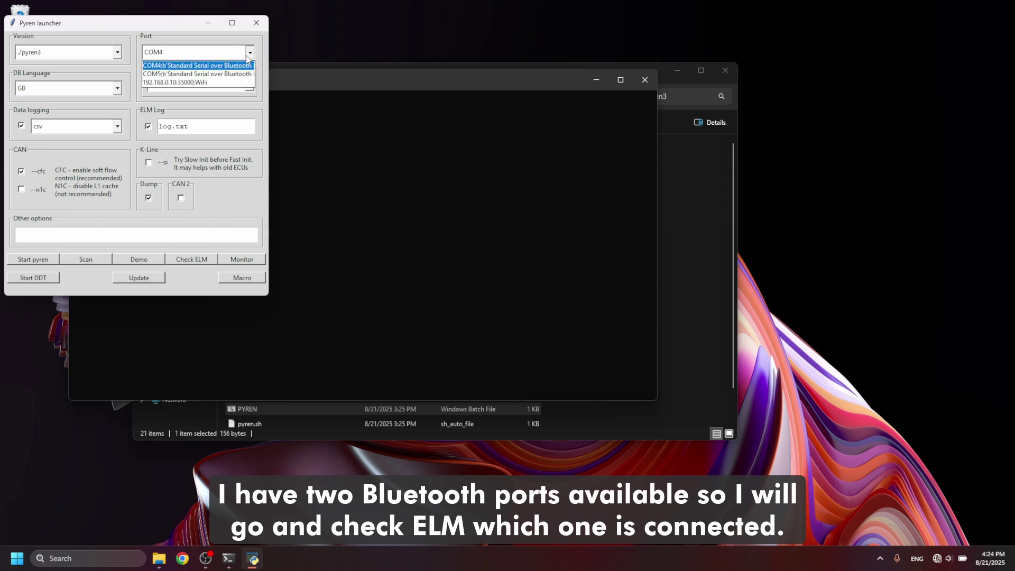
pyautogui.click(240, 66)
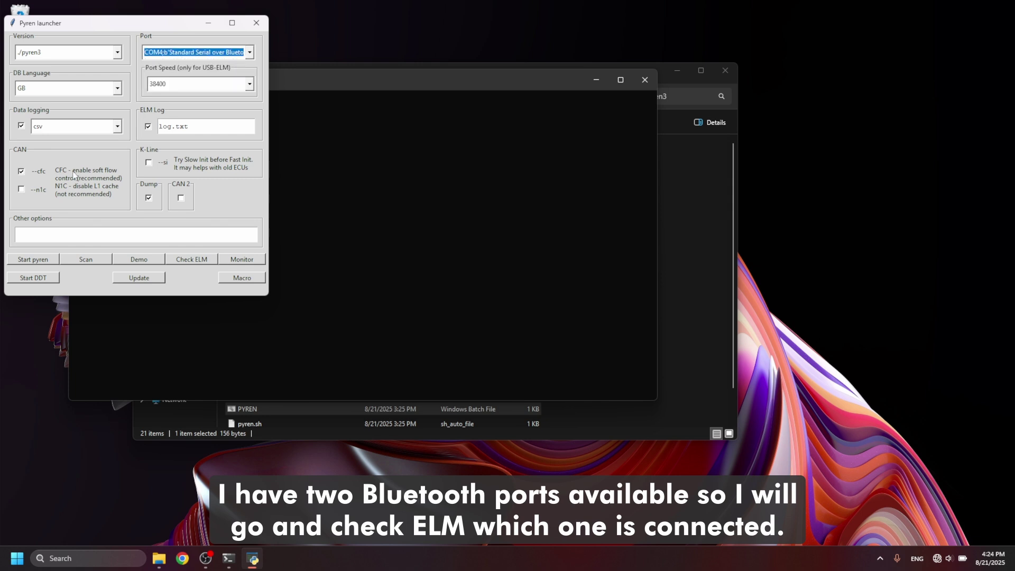
pyautogui.click(173, 259)
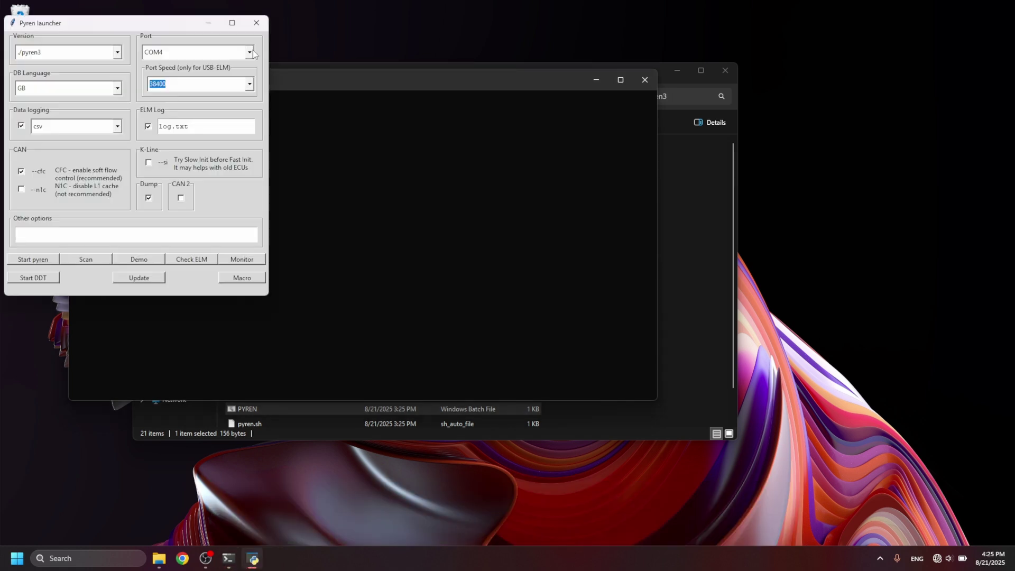
pyautogui.click(250, 52)
pyautogui.click(233, 74)
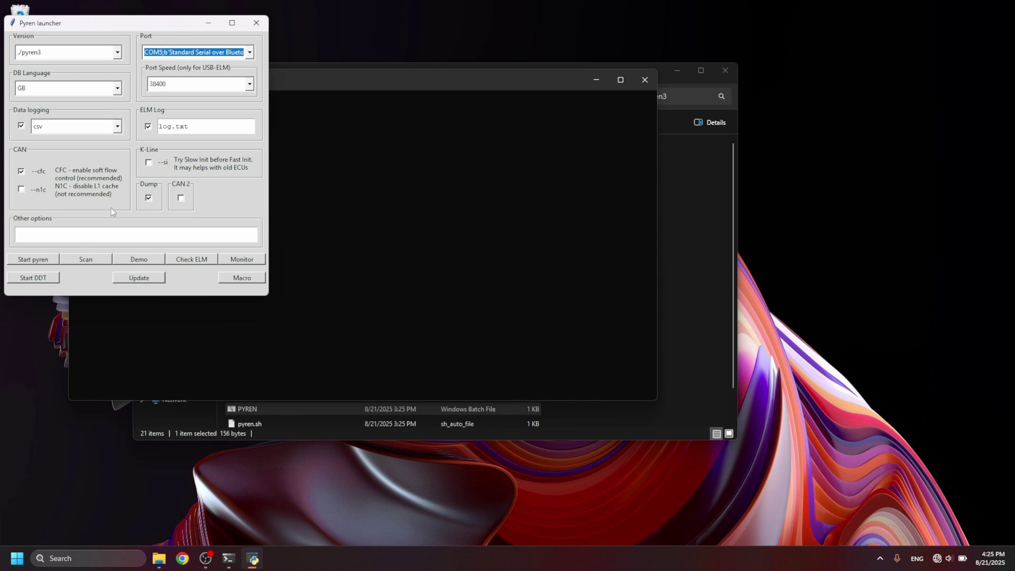
# Step: Start pyren and choose model 12 (CLIO IV) to scan its ECUs
pyautogui.click(50, 259)
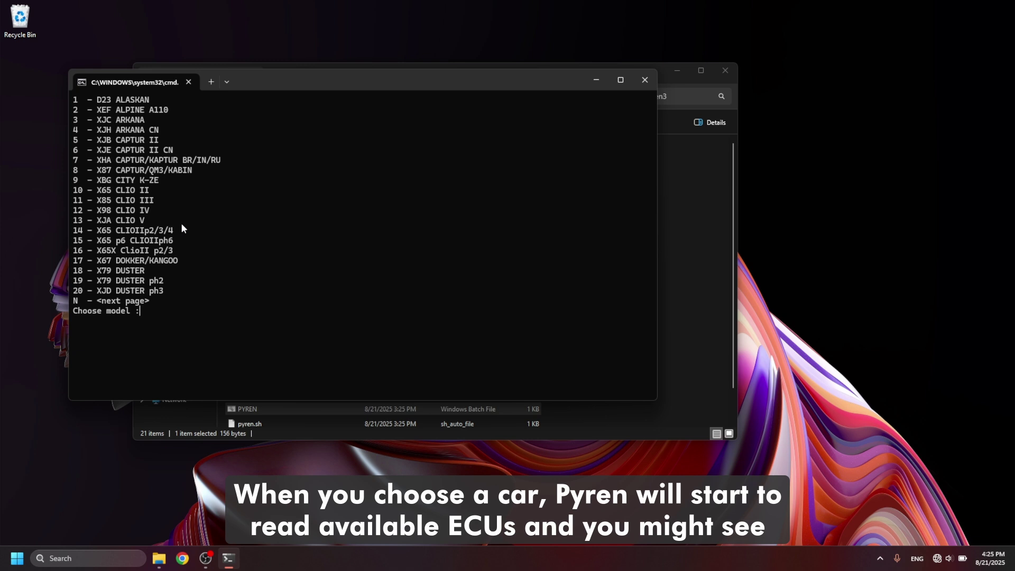
pyautogui.write('12')
pyautogui.press('Return')
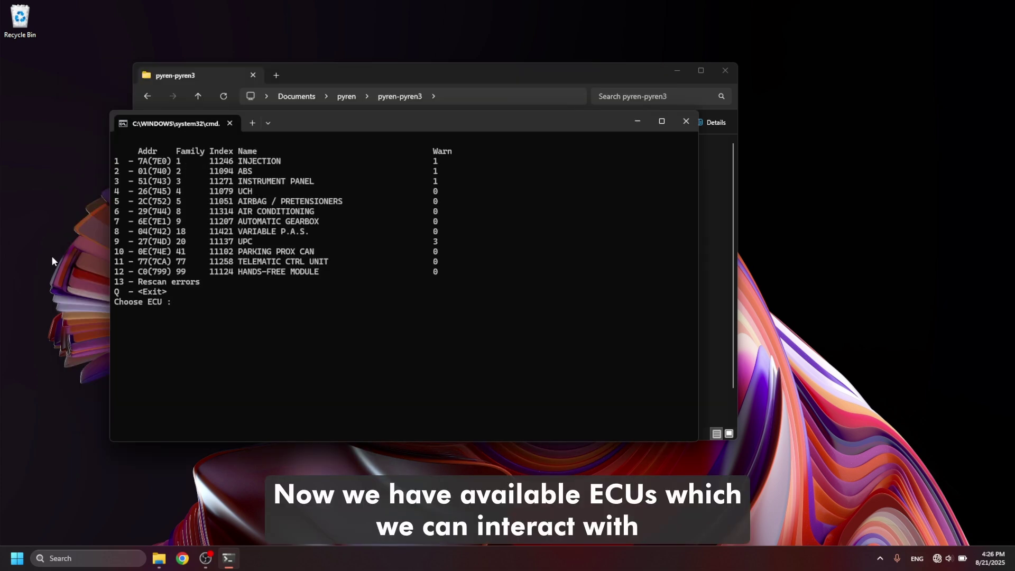
# Step: Open ECU 9 (UPC) and show its device errors with option 1
pyautogui.write('9')
pyautogui.press('Return')
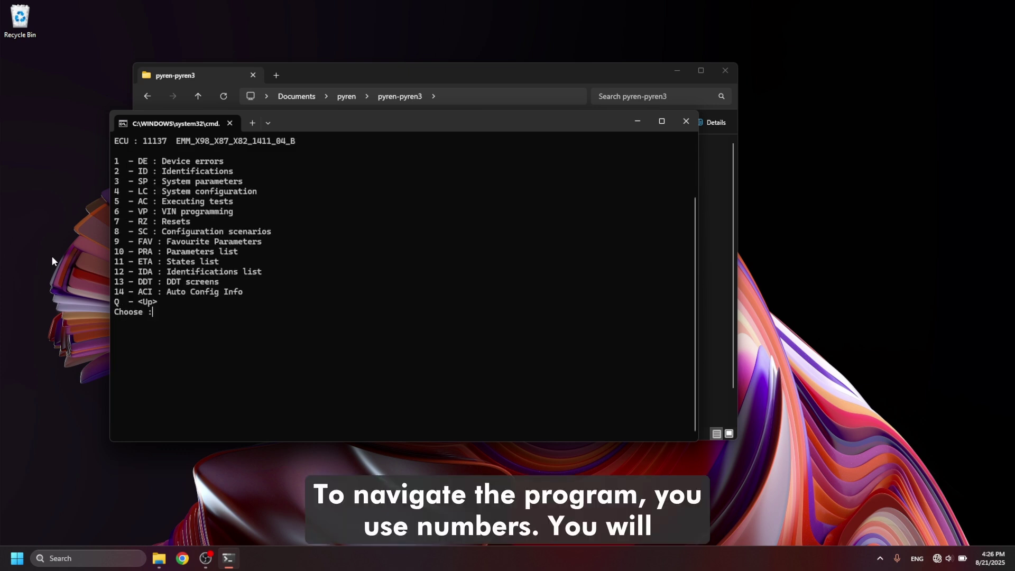
pyautogui.write('1')
pyautogui.press('Return')
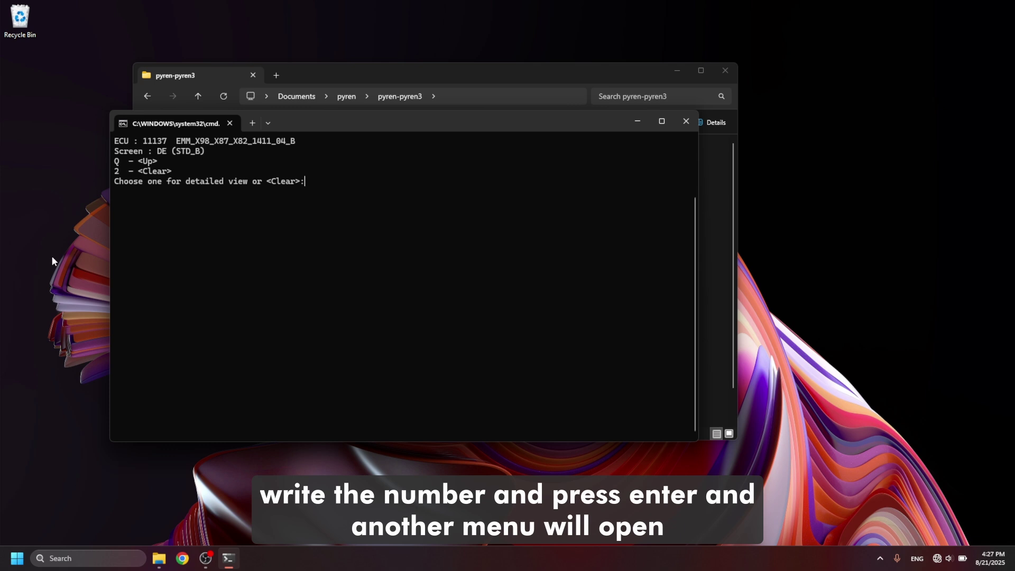
# Step: Back out with q three times to quit pyren and close the console window
pyautogui.write('q')
pyautogui.press('Return')
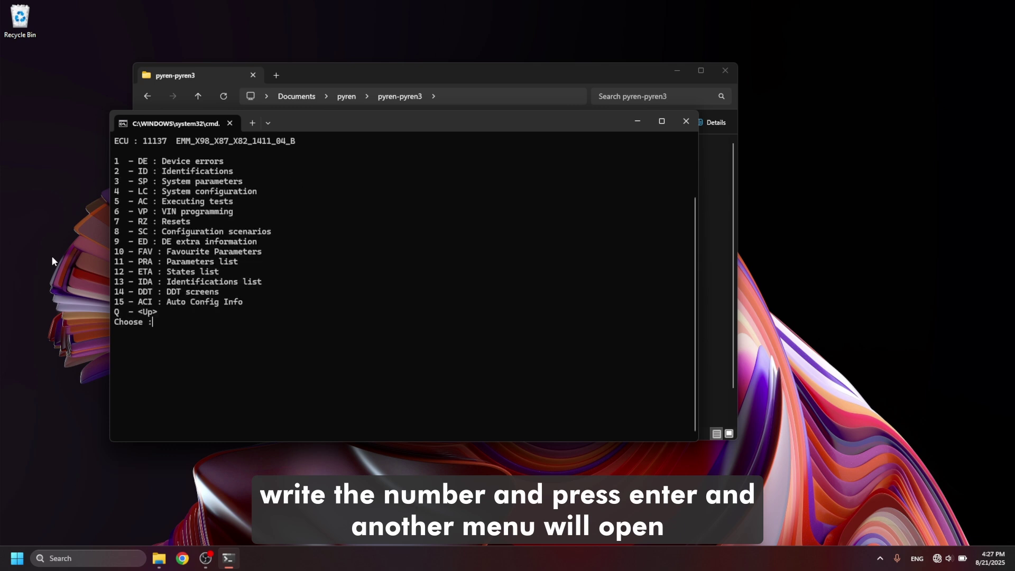
pyautogui.write('q')
pyautogui.press('Return')
pyautogui.write('q')
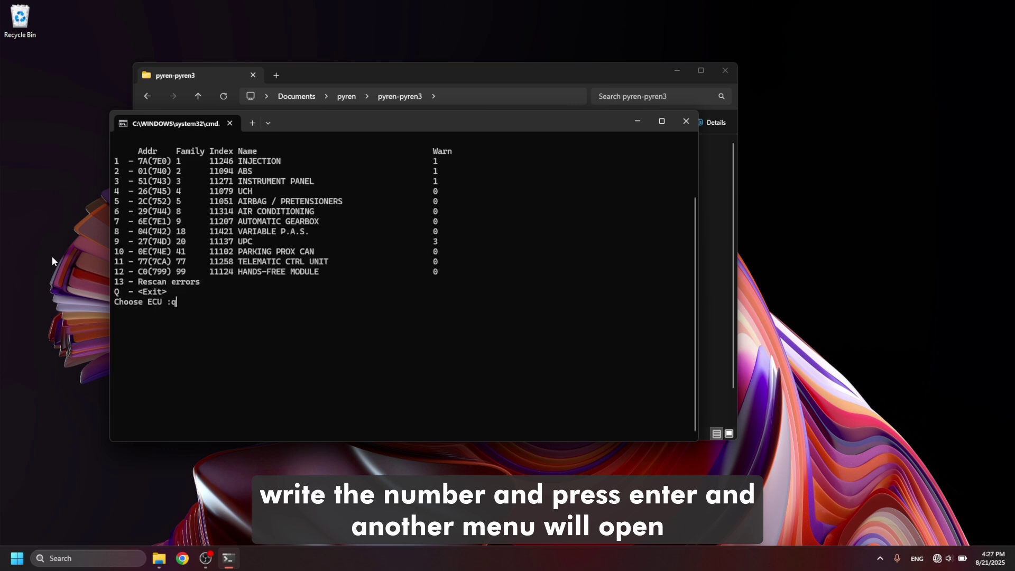
pyautogui.press('Return')
pyautogui.press('Return')
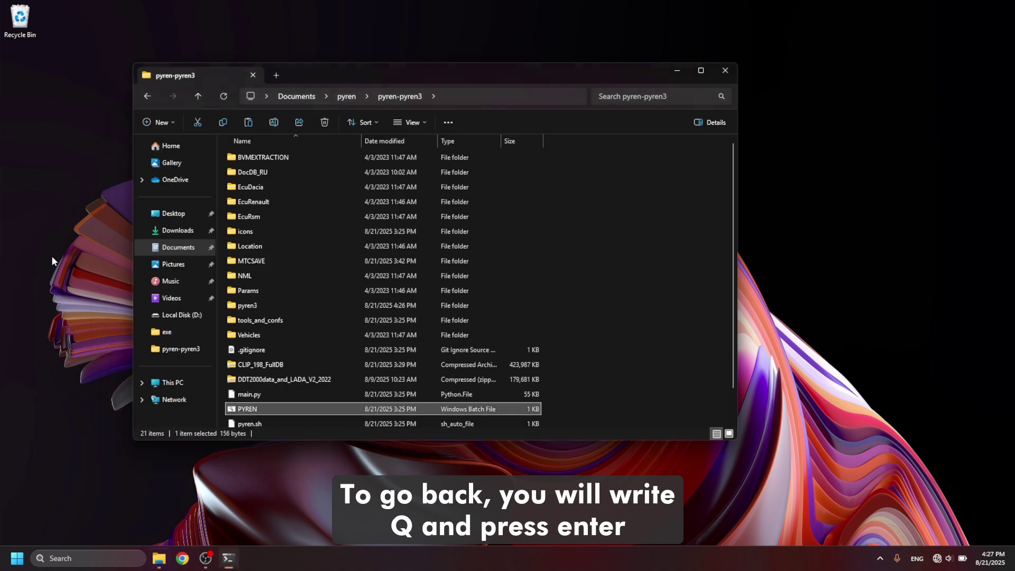
pyautogui.press('Return')
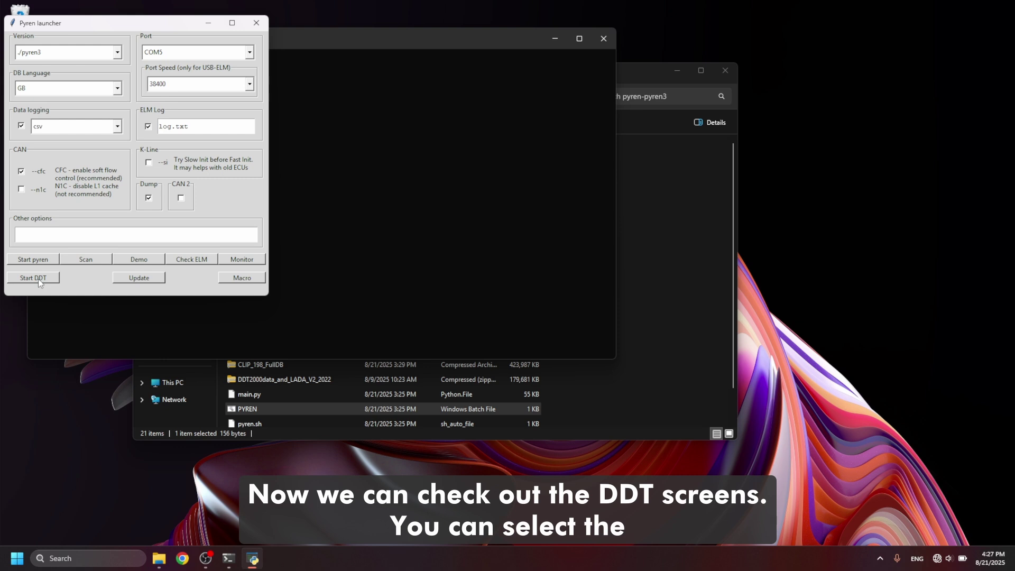
# Step: Start DDT, select the x98 Clio IV project and scan all its ECUs
pyautogui.click(38, 278)
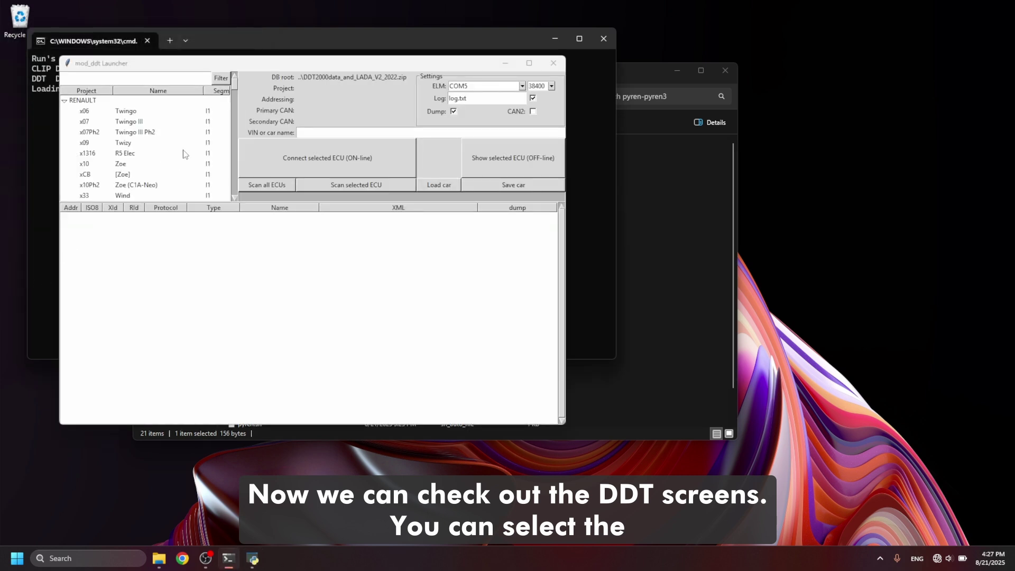
pyautogui.scroll(-5, 166, 163)
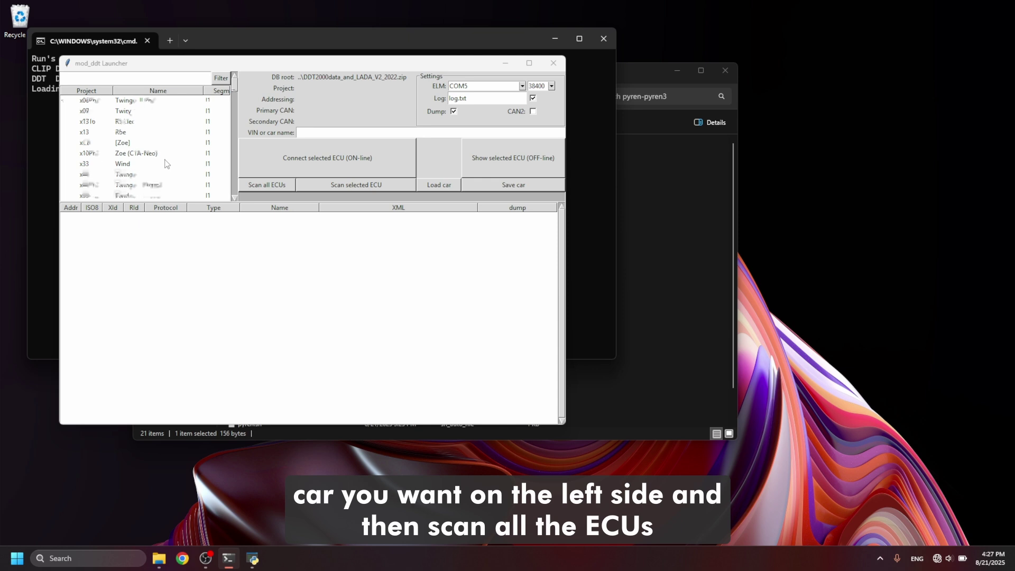
pyautogui.scroll(-3, 166, 163)
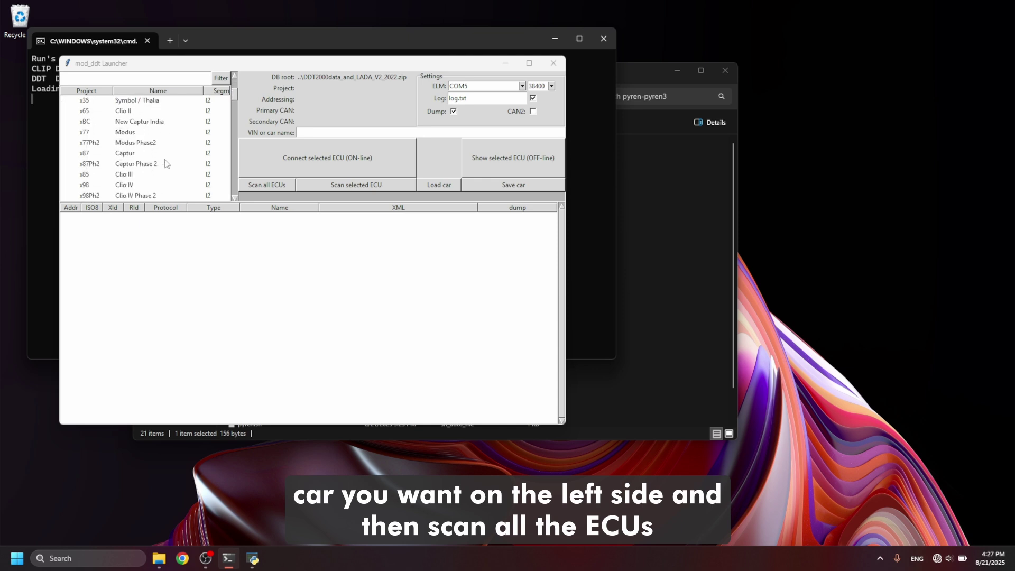
pyautogui.click(133, 185)
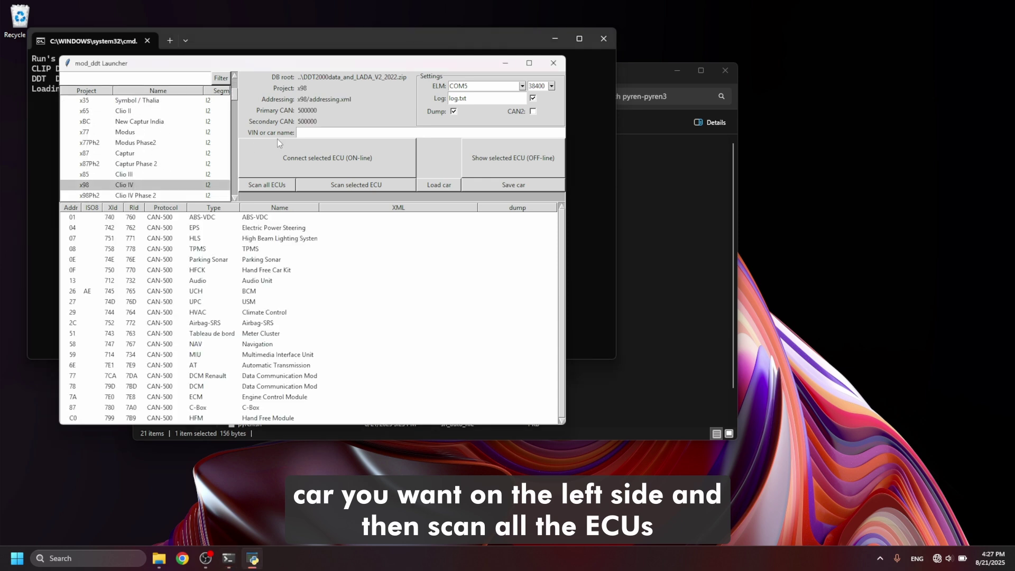
pyautogui.click(270, 188)
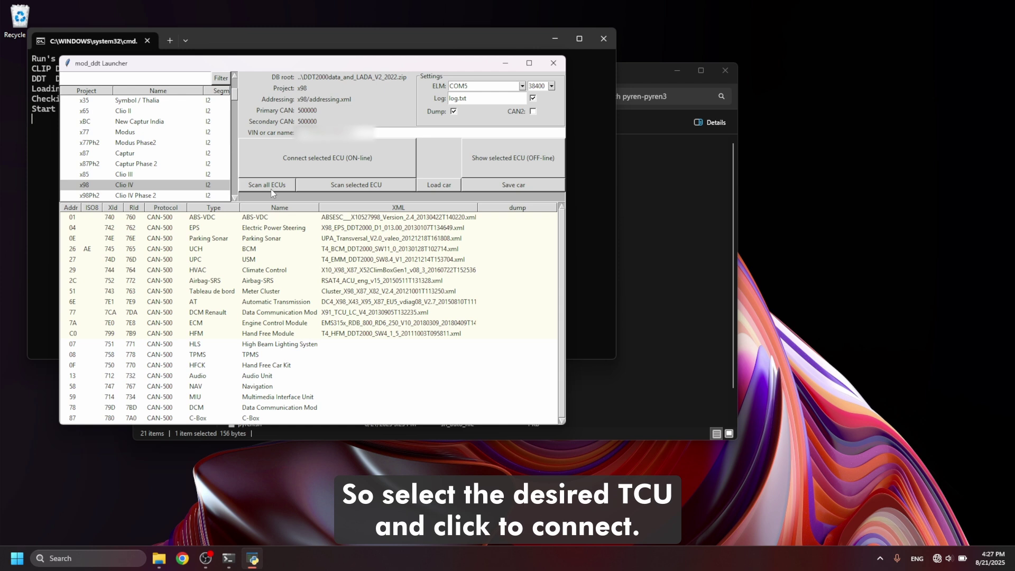
# Step: Select the 6E Automatic Transmission ECU and connect to it online
pyautogui.click(269, 304)
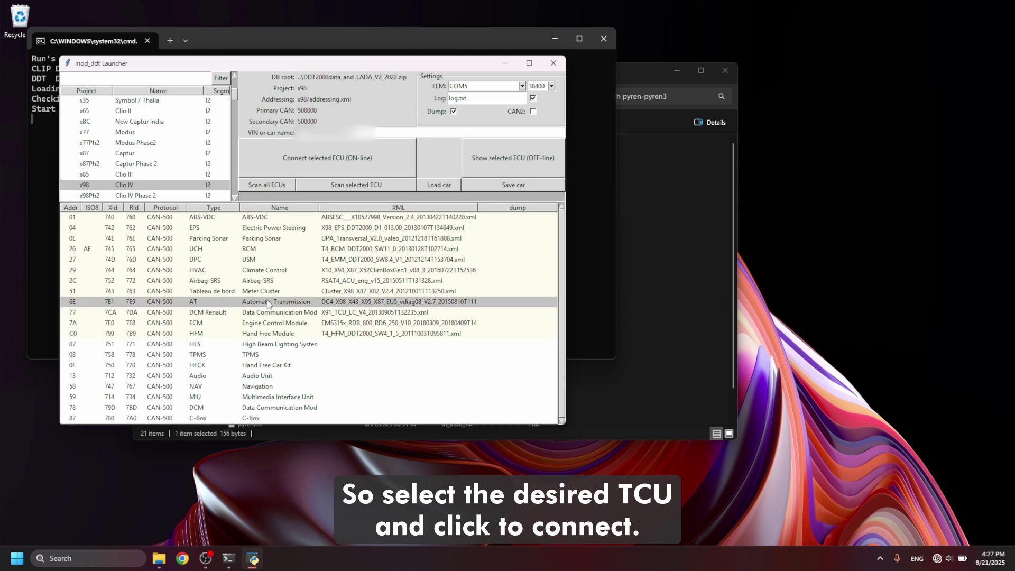
pyautogui.click(363, 158)
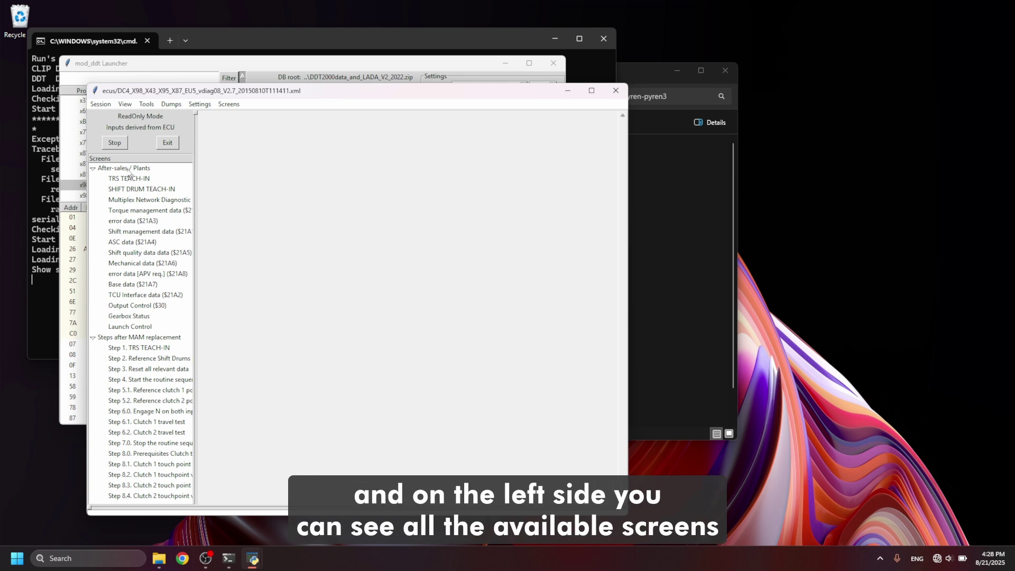
# Step: Go through Gearbox Status and Launch Control to the error data ($21A3) screen, then glance at Tools
pyautogui.click(140, 316)
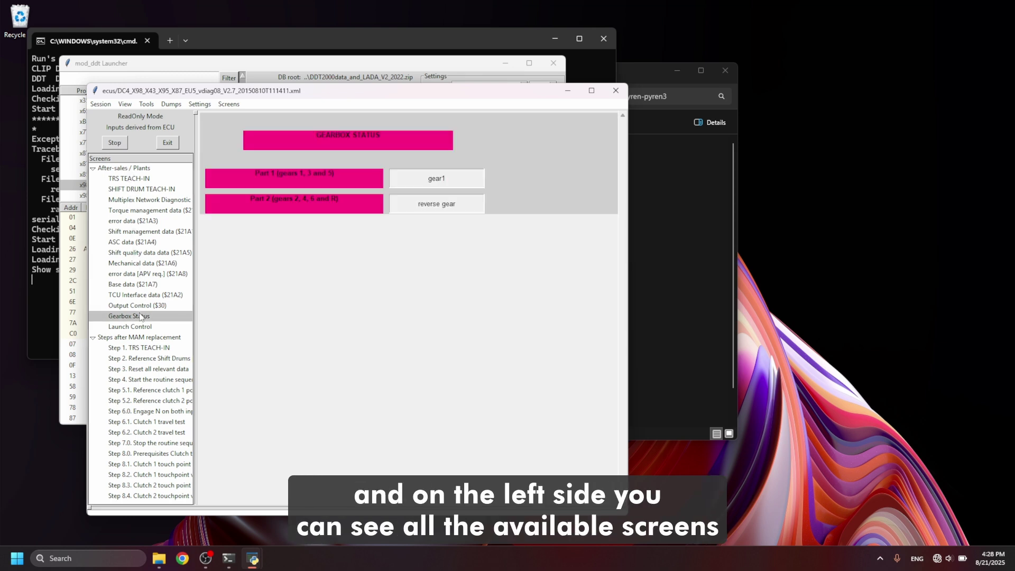
pyautogui.click(137, 326)
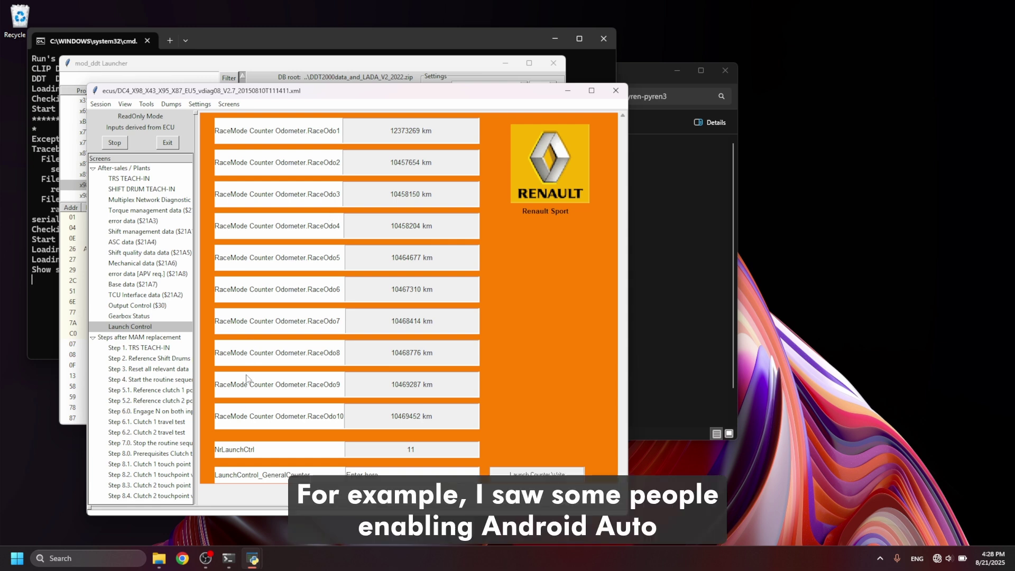
pyautogui.click(126, 221)
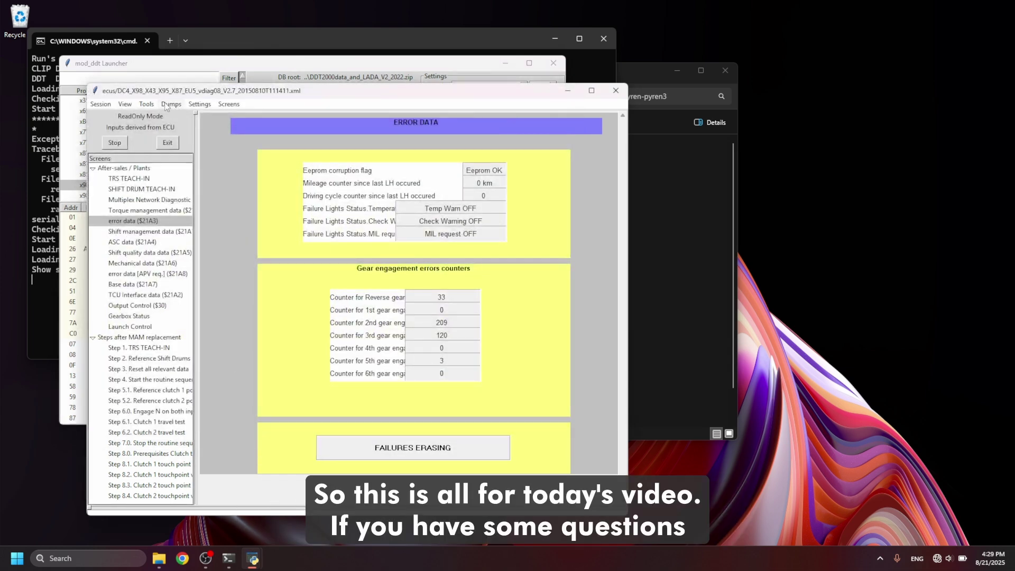
pyautogui.click(166, 106)
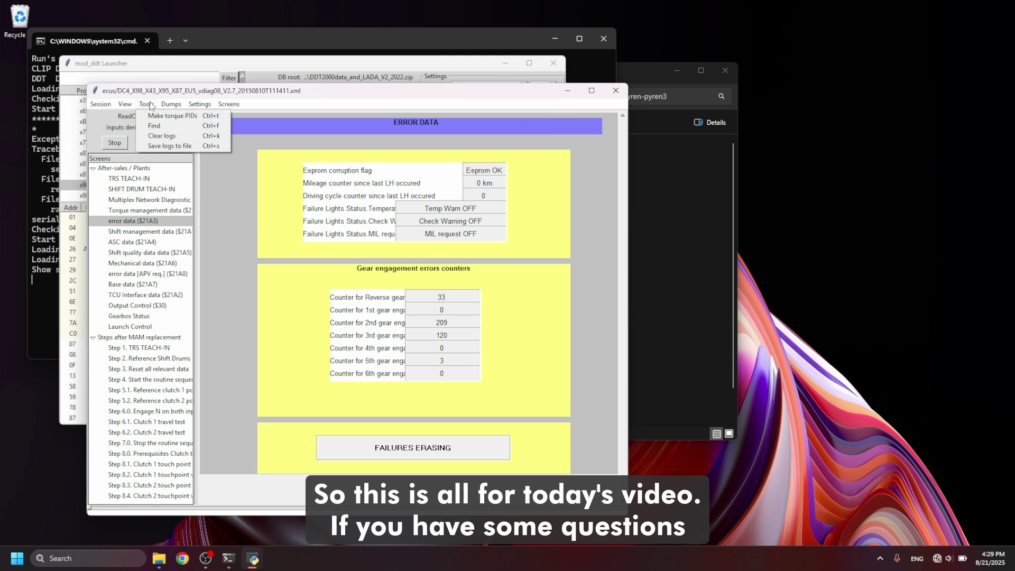
pyautogui.press('Escape')
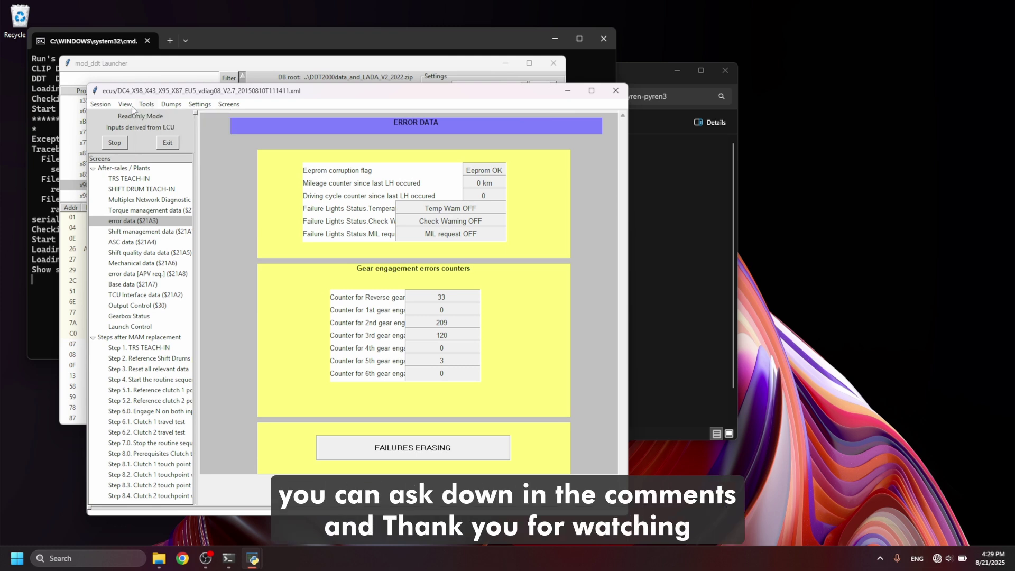